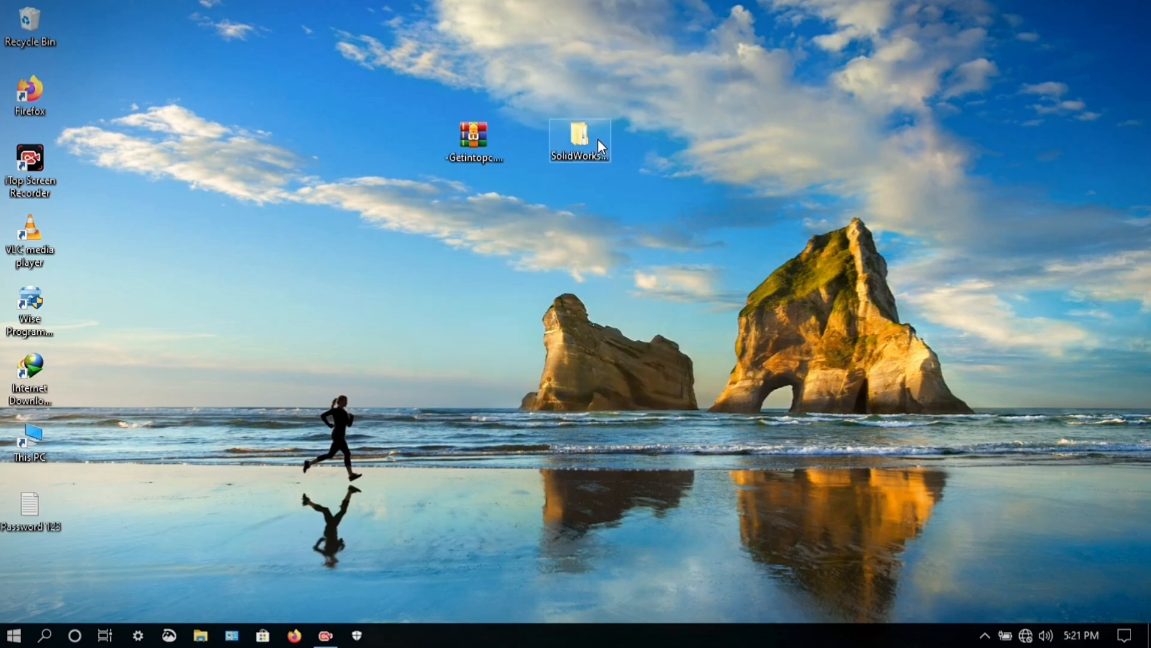
- Copy the SolidWorks_Flexnet_Server folder from the Crack folder inside the desktop's SolidWorks_2020_SP0_Full_Premiumx64 folder
double_click(591, 138)
left_click(259, 111)
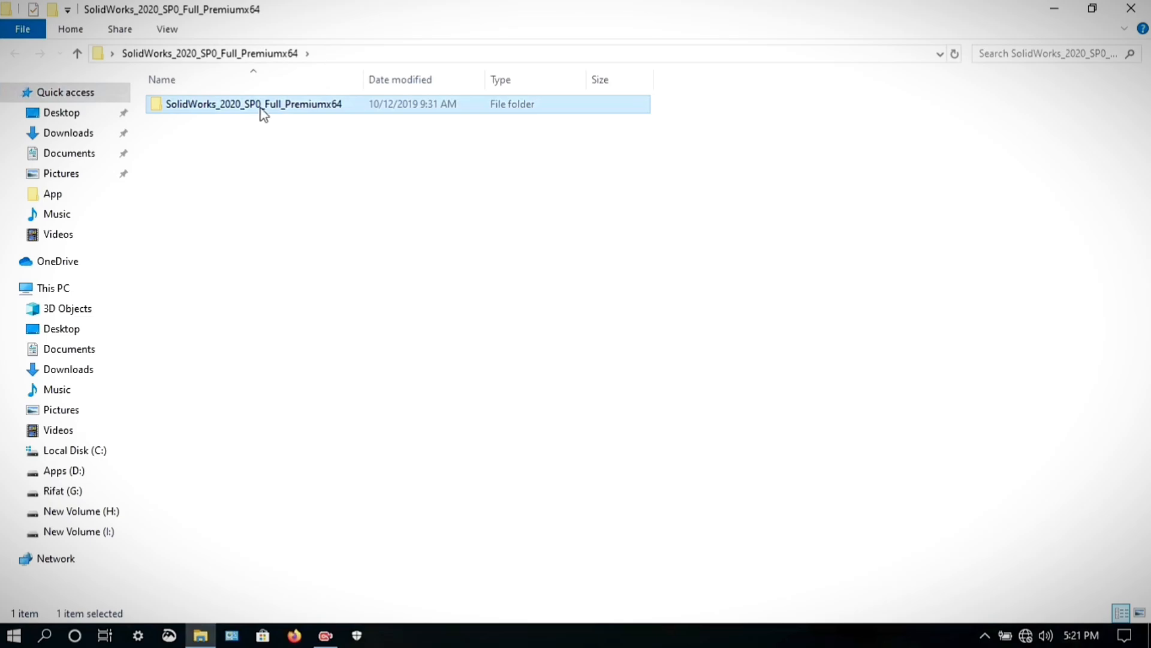
double_click(259, 112)
left_click(242, 112)
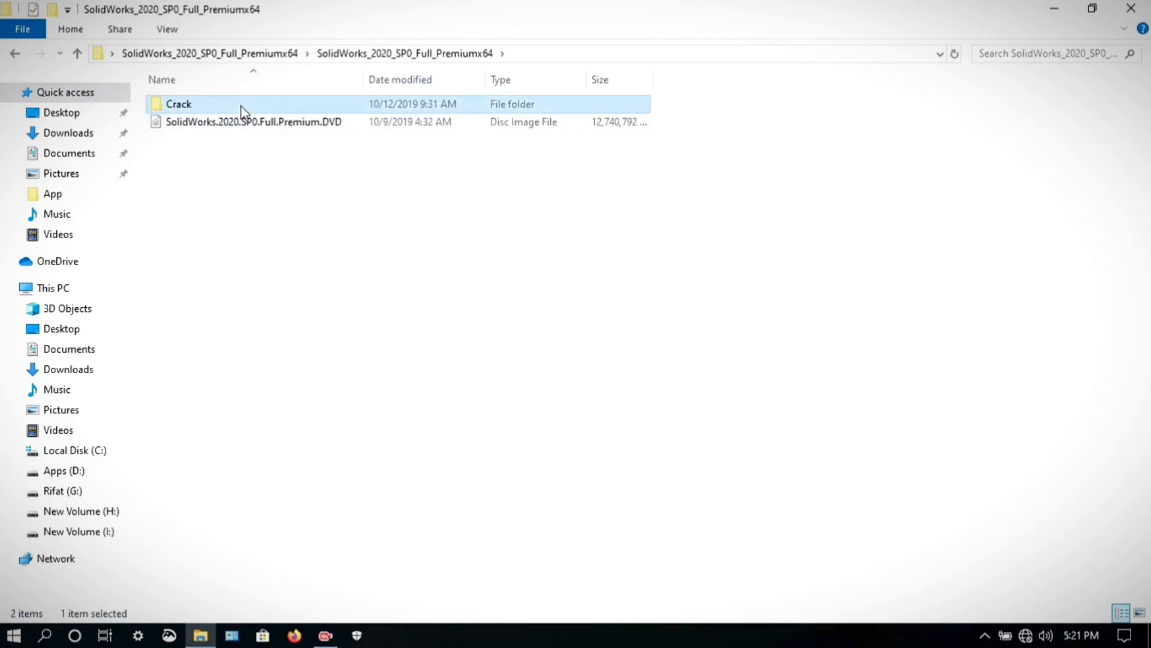
double_click(243, 112)
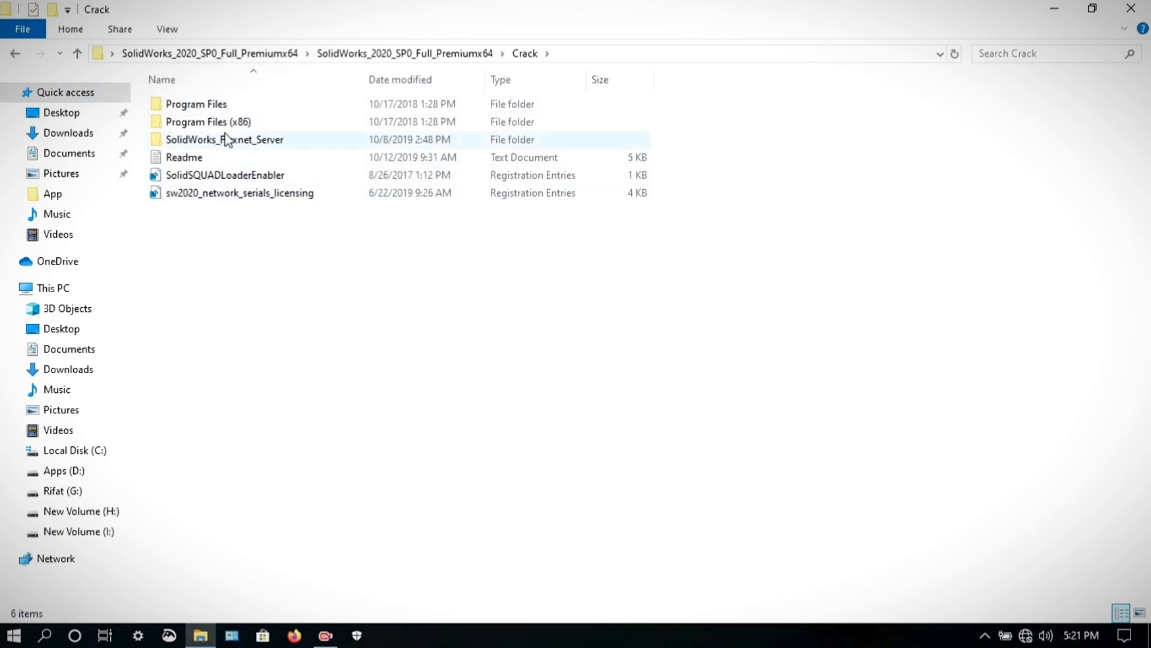
left_click(241, 141)
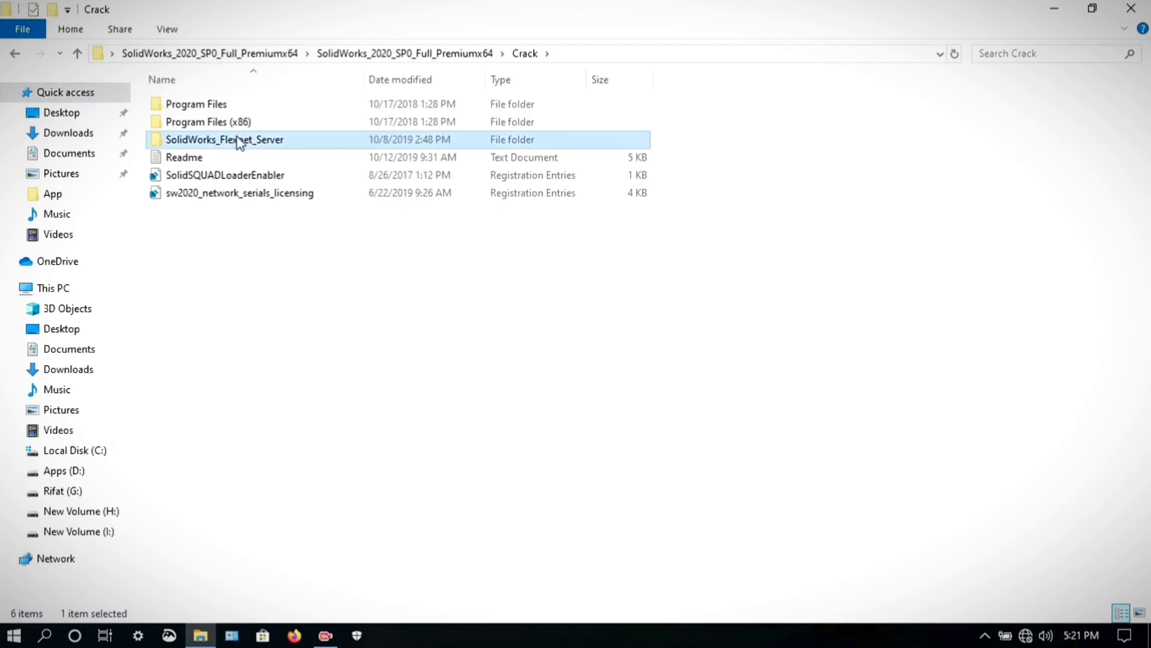
right_click(241, 141)
left_click(293, 451)
- Paste the copied folder into Program Files on Local Disk (C:), granting administrator permission
left_click(68, 451)
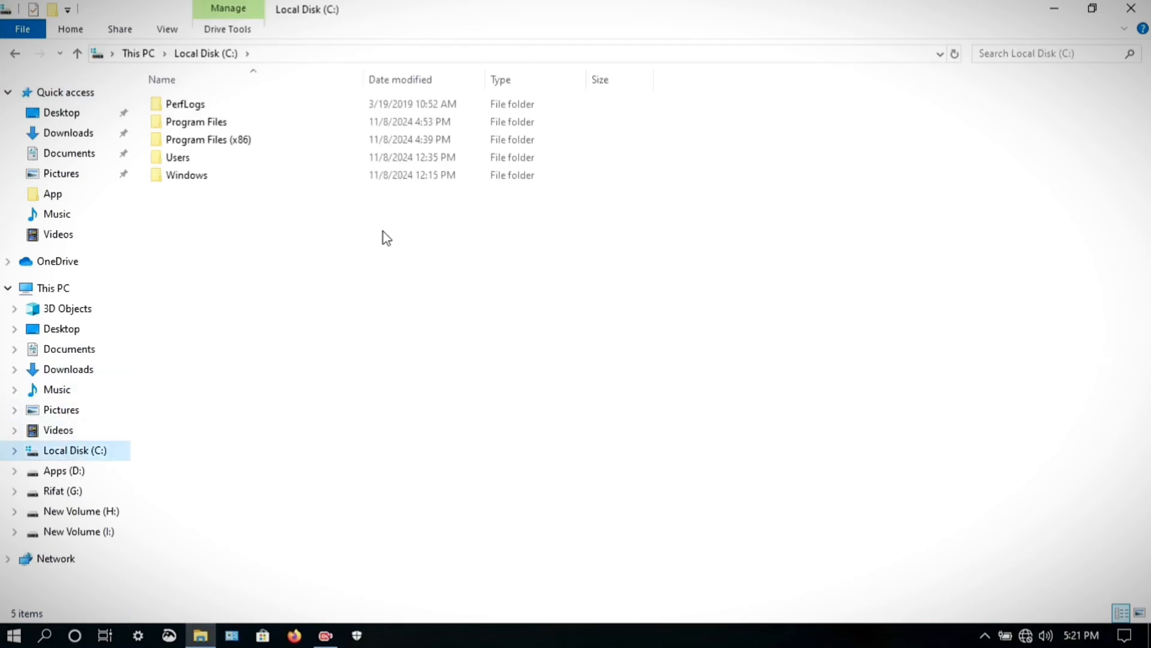
double_click(308, 123)
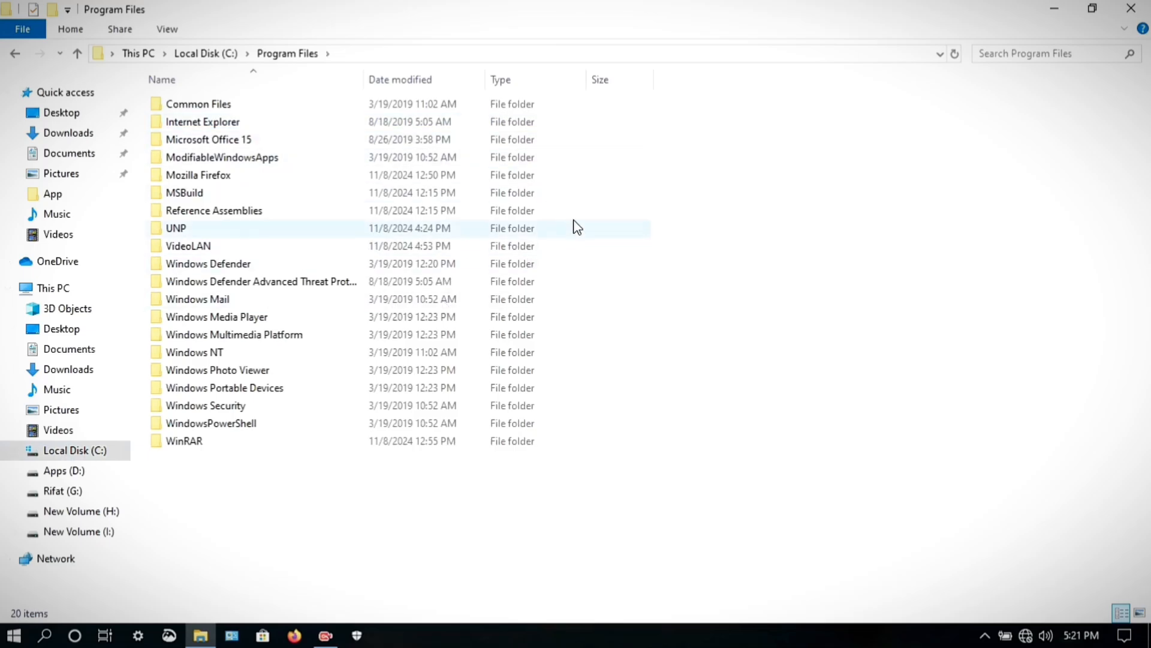
right_click(696, 174)
left_click(750, 280)
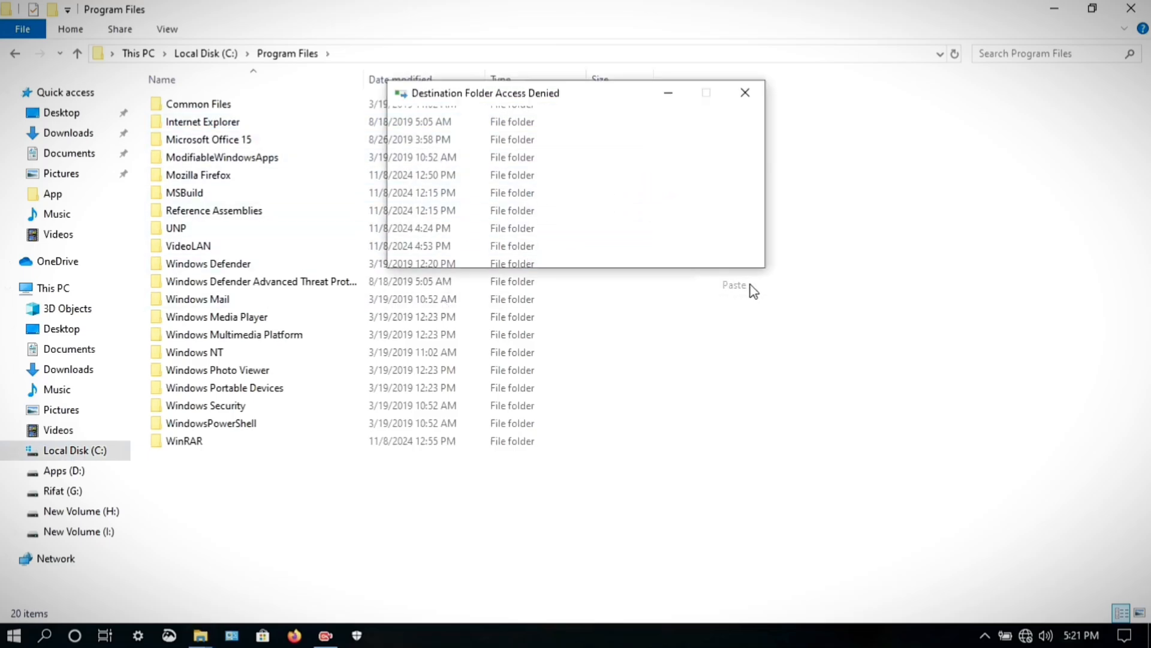
left_click(540, 210)
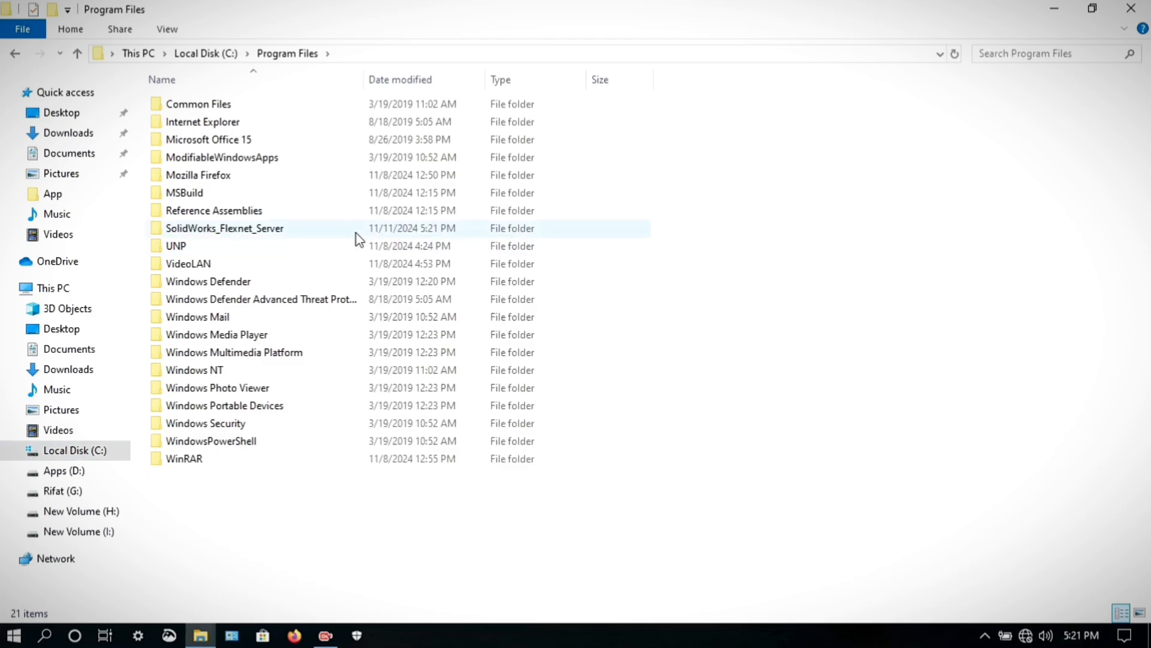
- Run server_remove from the pasted SolidWorks_Flexnet_Server folder as administrator and dismiss its console window
double_click(347, 227)
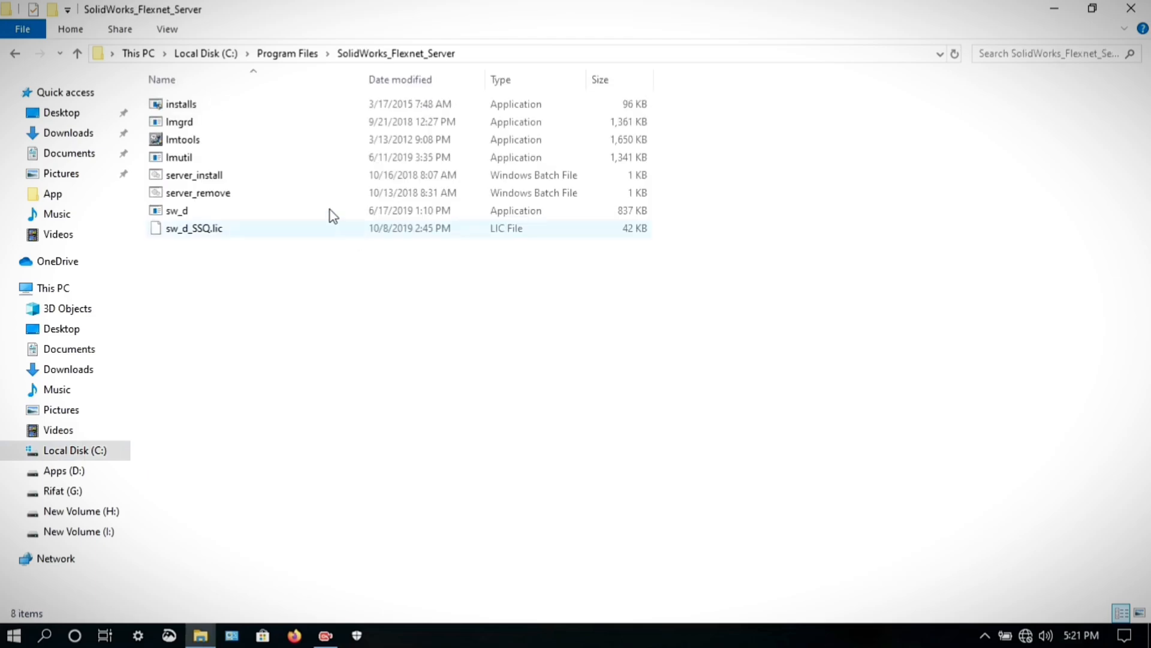
right_click(251, 193)
left_click(350, 260)
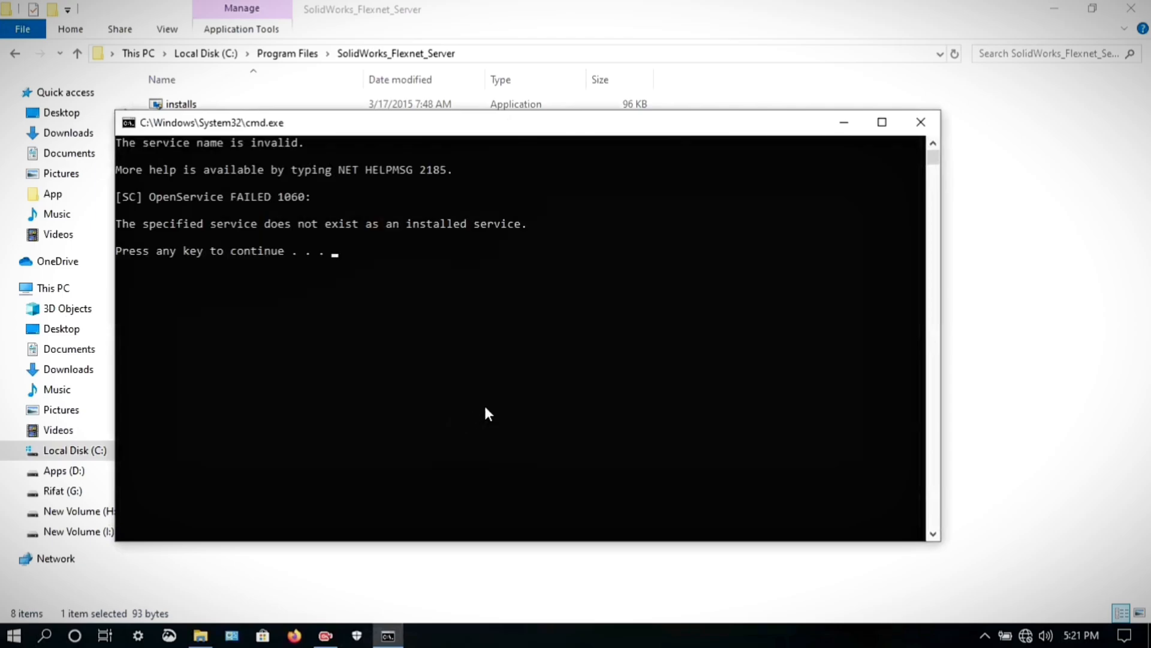
key("Return")
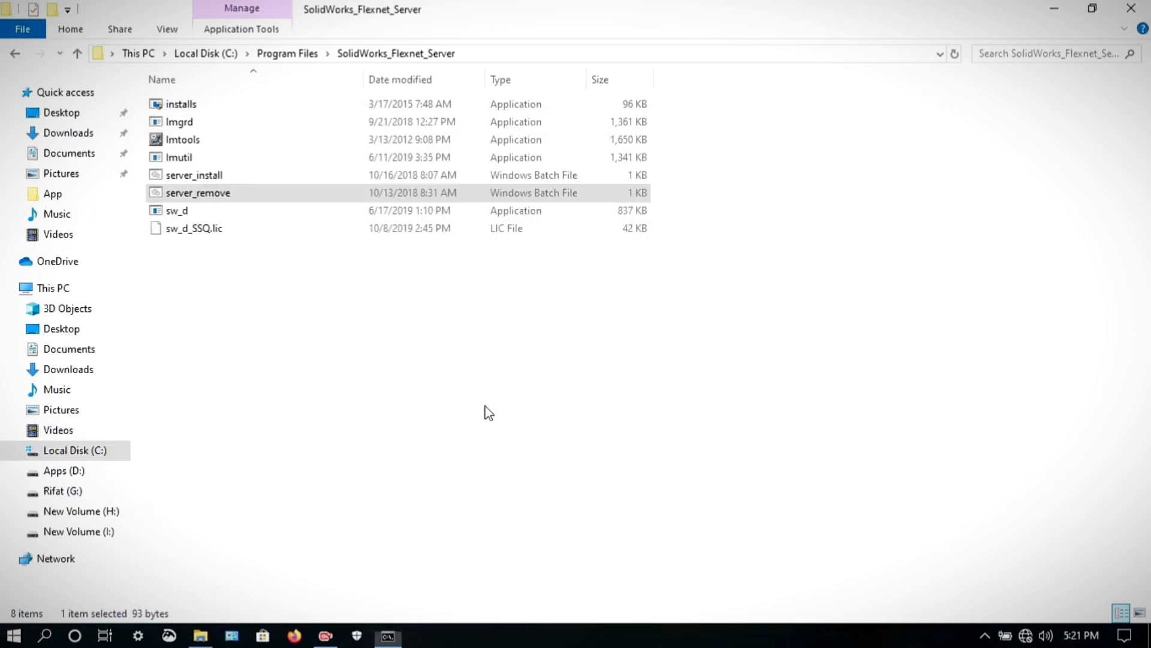
- Run server_install as administrator, dismiss its console, and close the folder window
right_click(278, 174)
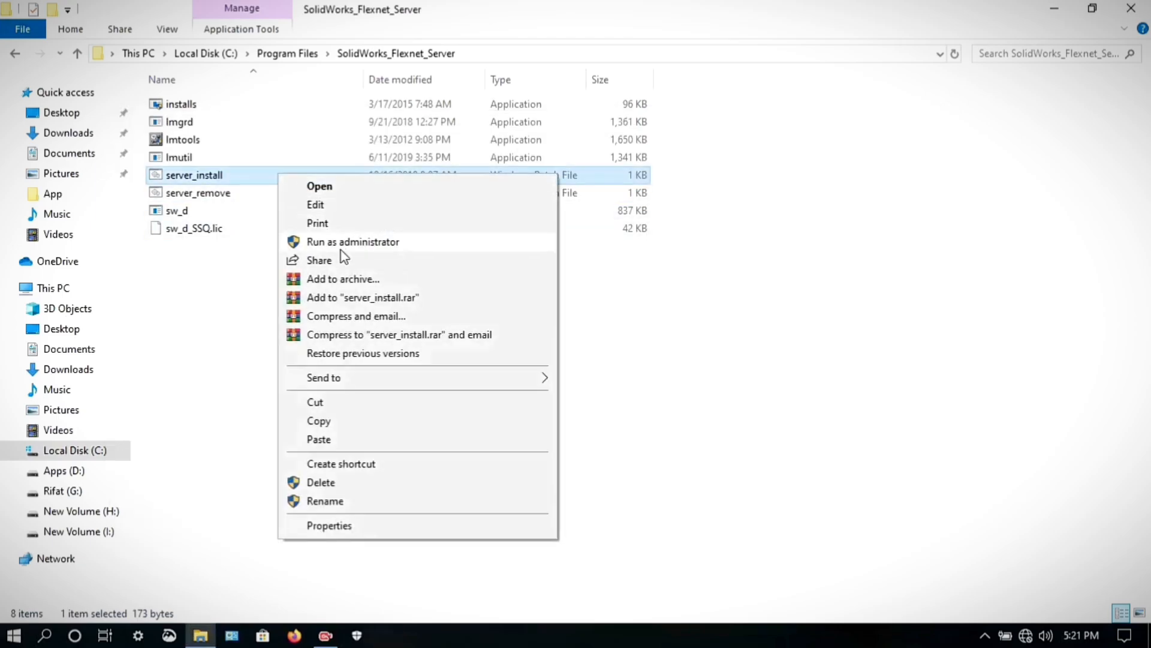
left_click(346, 243)
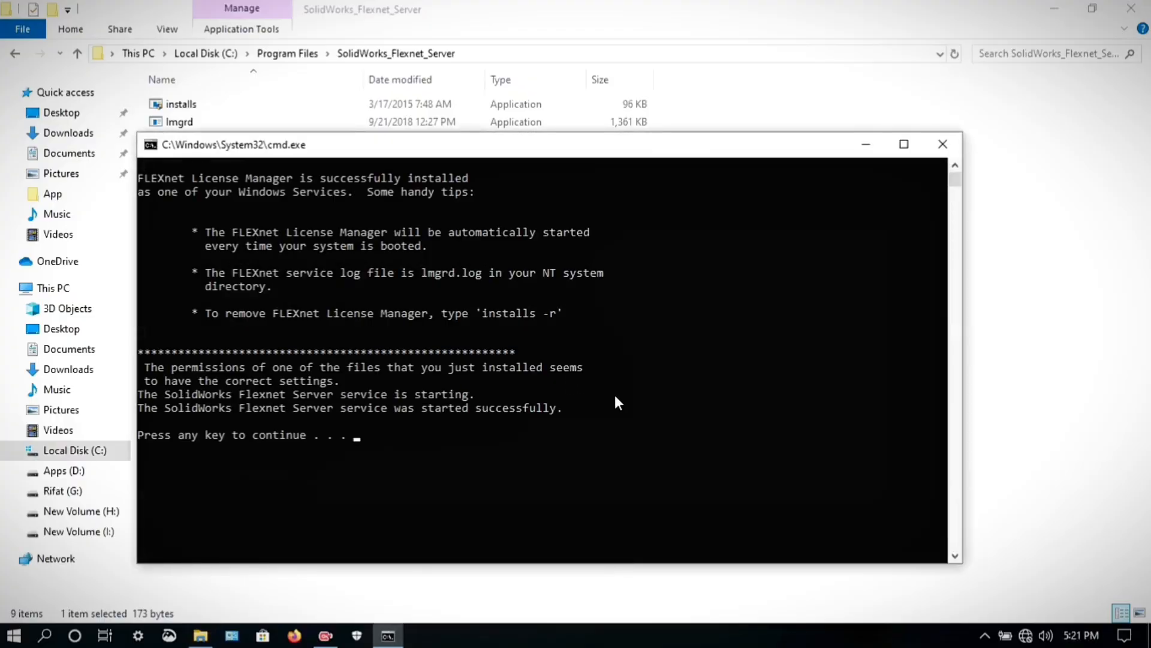
key("Return")
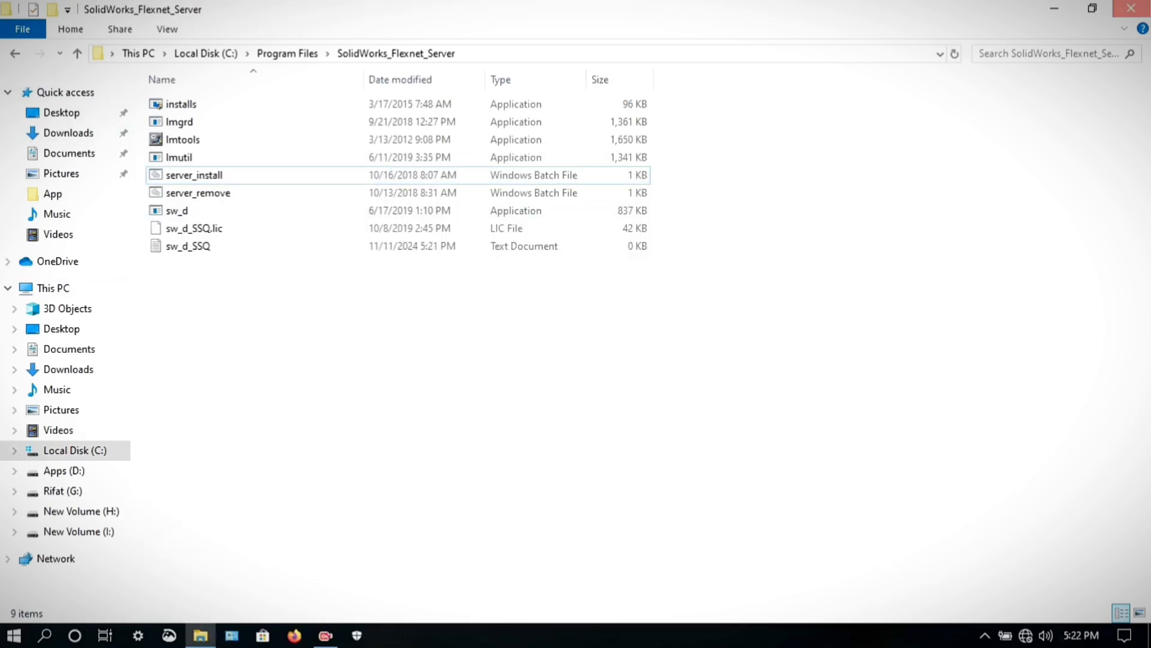
left_click(1131, 8)
- Merge the sw2020_network_serials_licensing file from the desktop installer's Crack folder into the registry
double_click(578, 142)
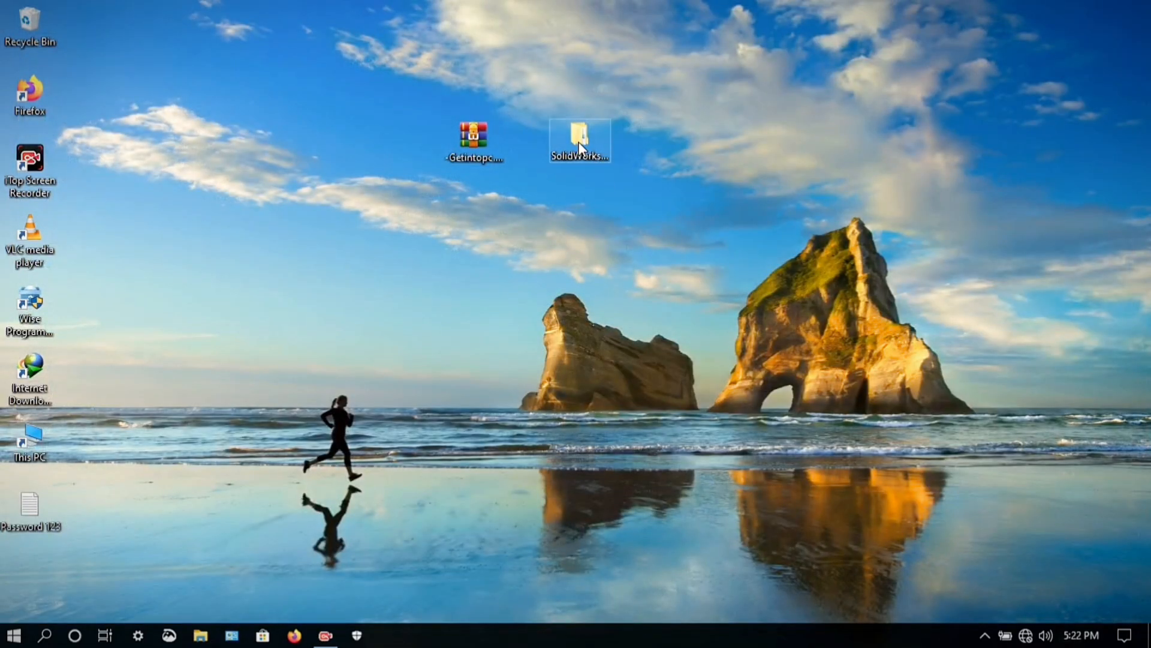
double_click(227, 110)
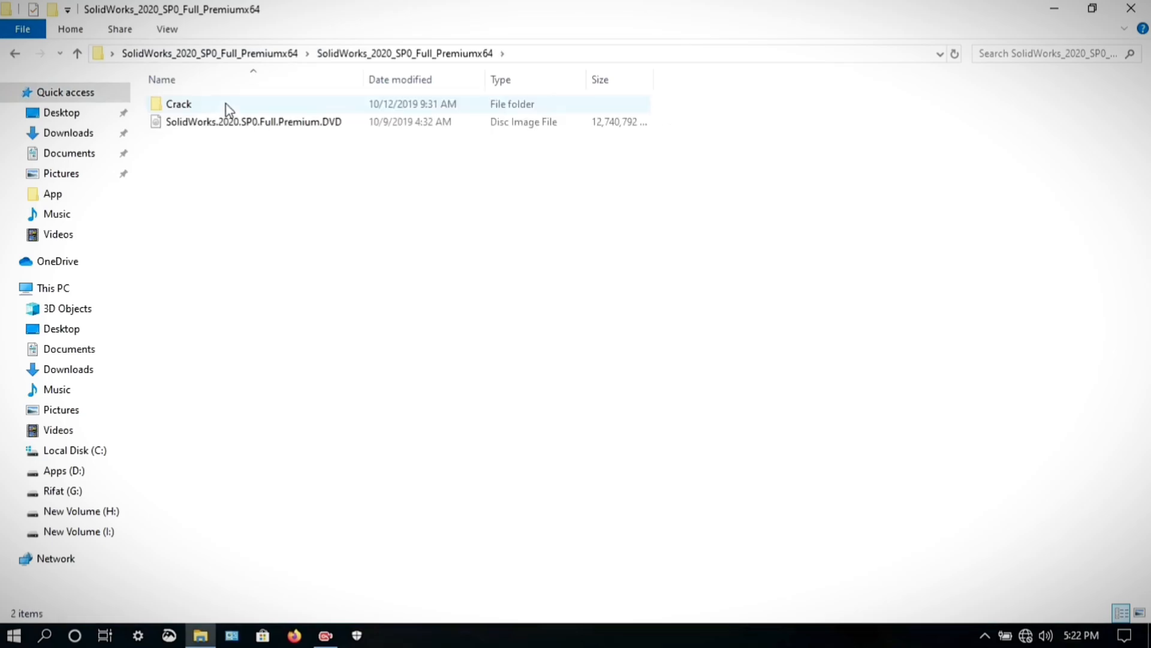
left_click(230, 111)
double_click(230, 109)
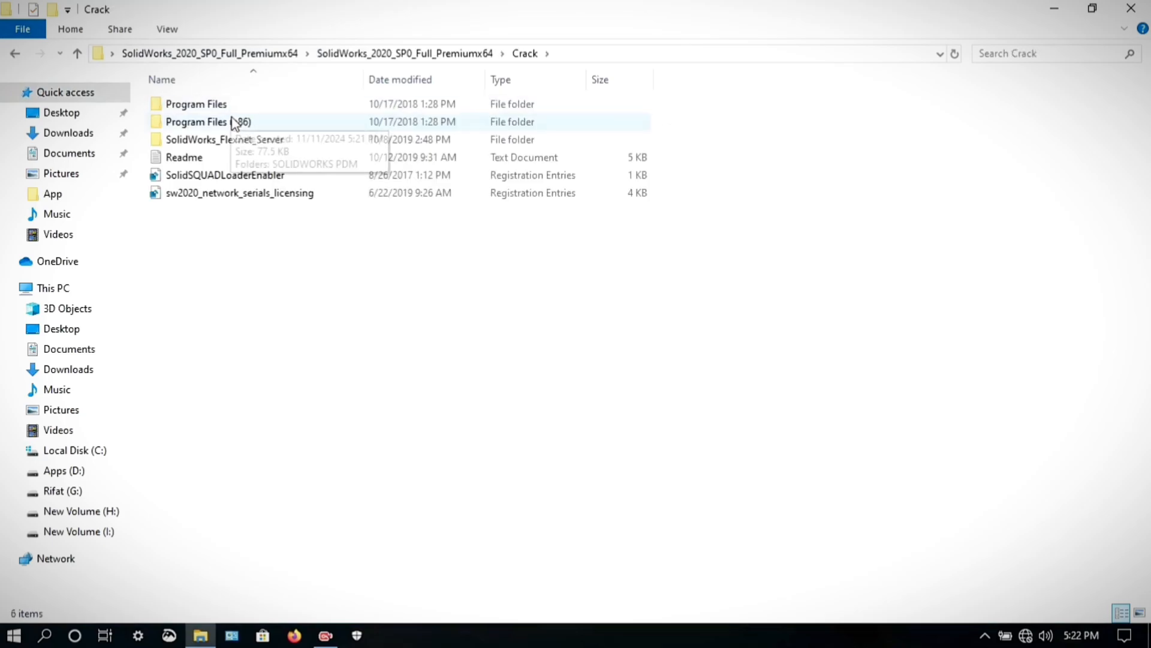
left_click(258, 199)
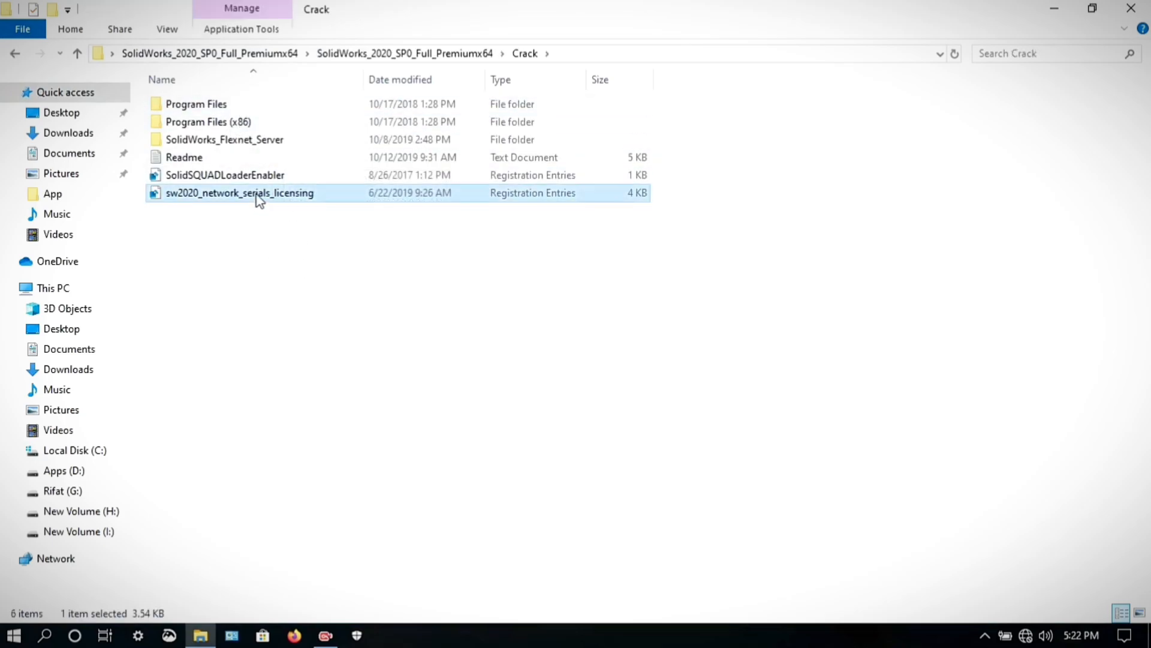
right_click(257, 198)
left_click(319, 208)
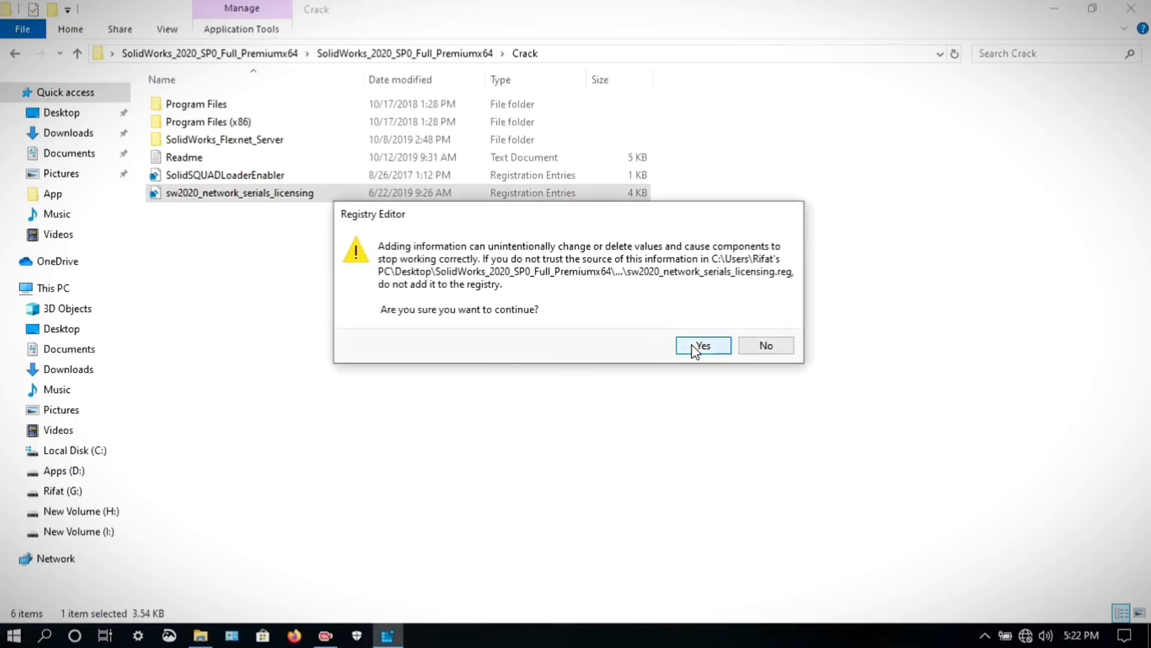
left_click(690, 347)
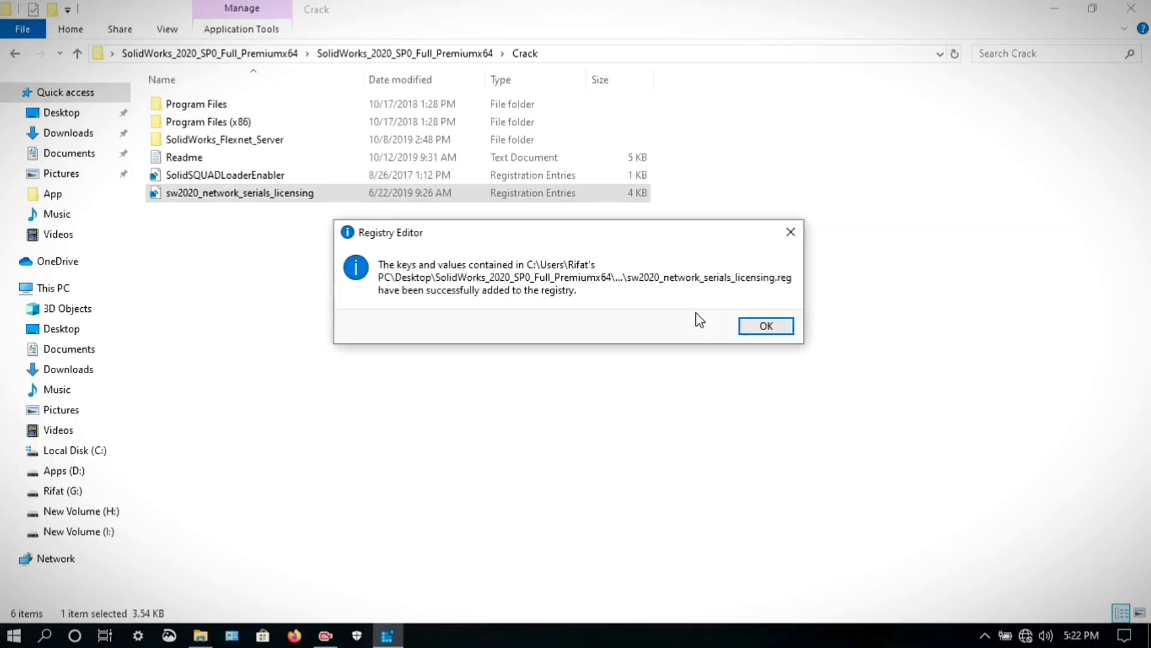
left_click(766, 326)
- Merge the SolidSQUADLoaderEnabler file into the registry
left_click(263, 176)
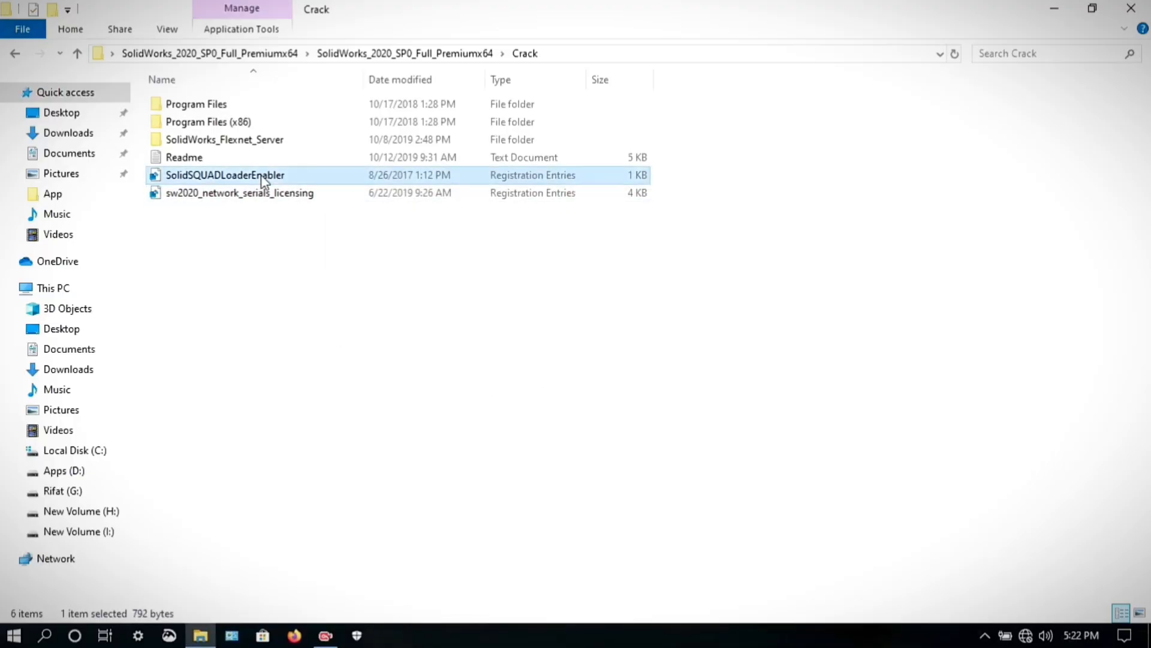
right_click(262, 174)
left_click(318, 187)
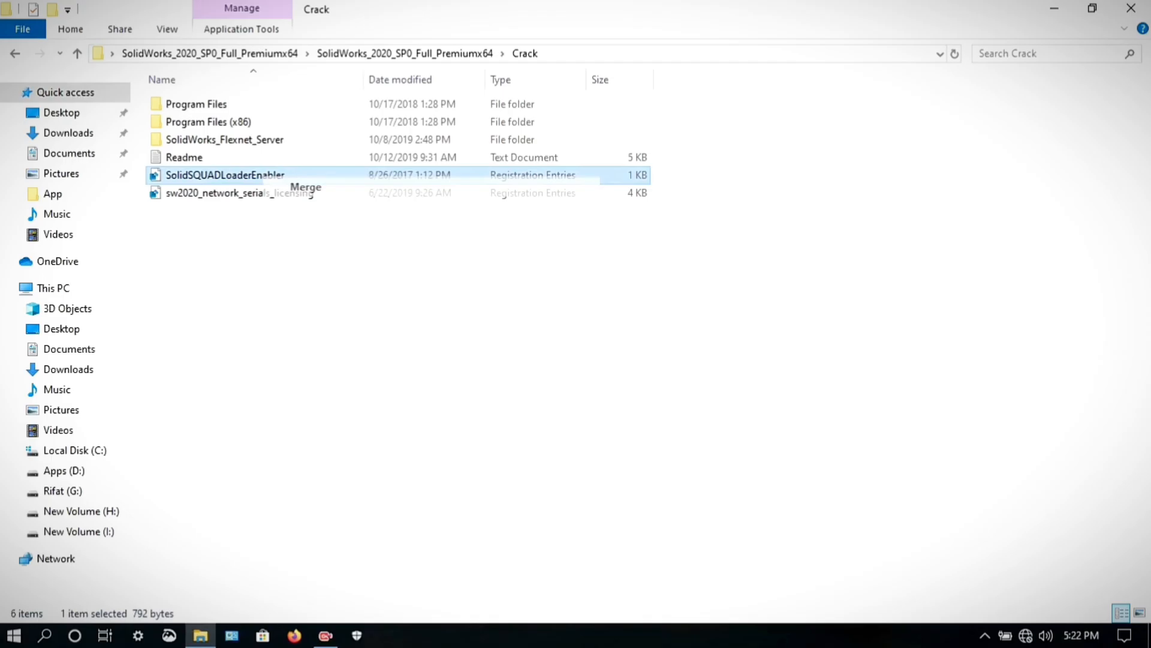
left_click(702, 345)
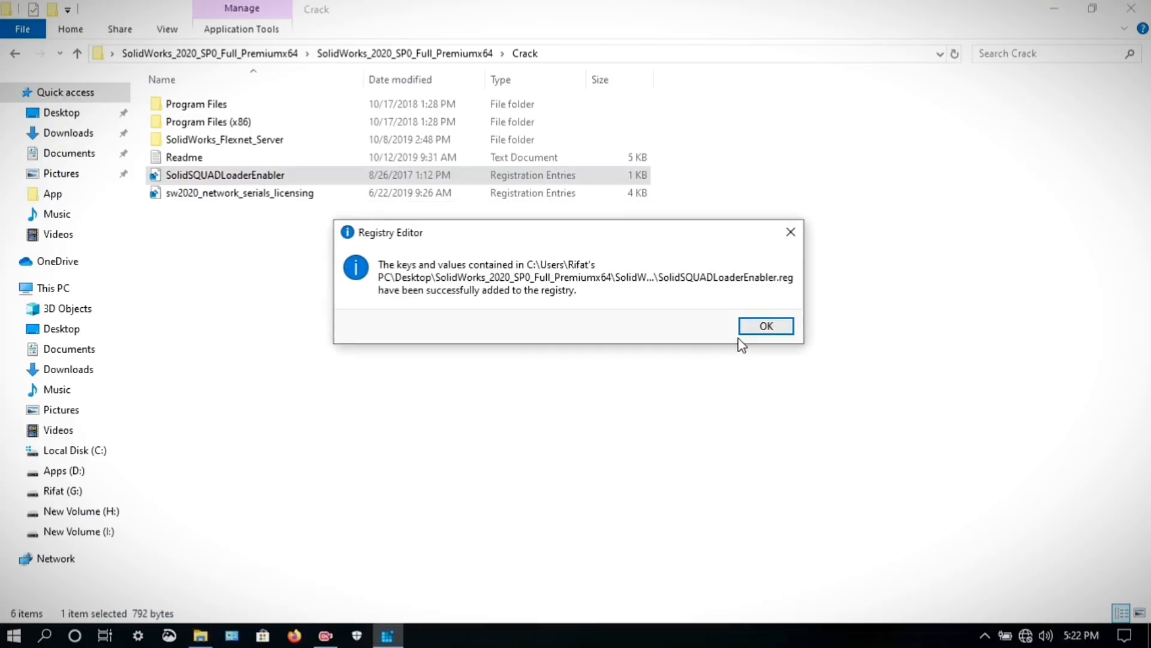
left_click(766, 325)
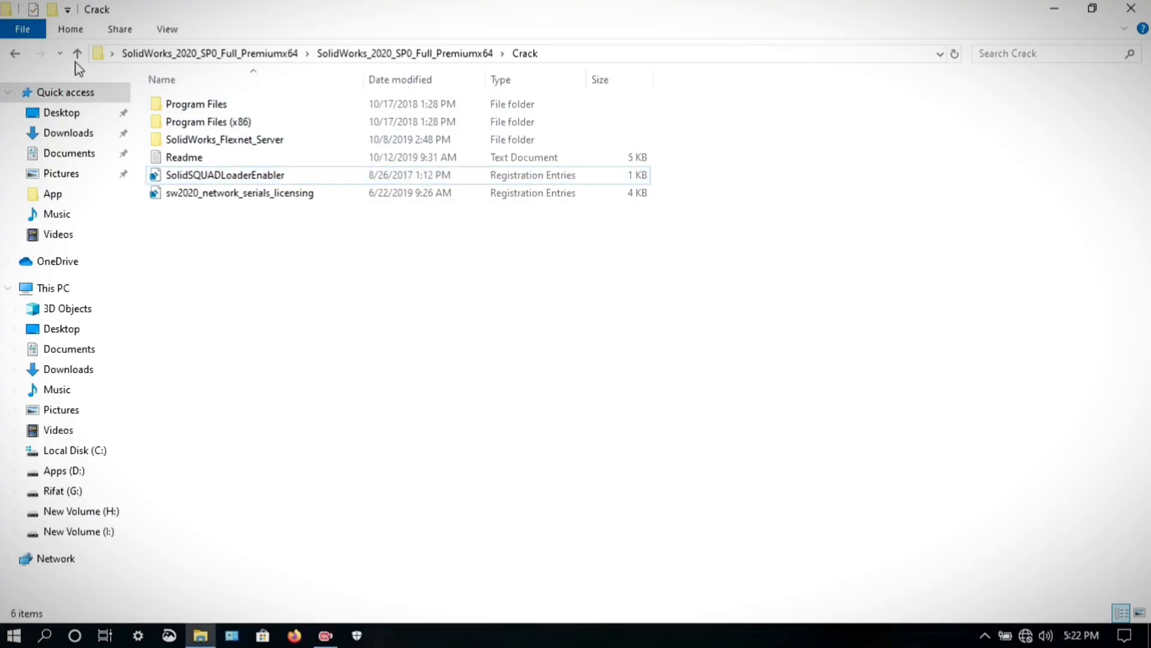
- Mount the SolidWorks.2020.SP0.Full.Premium.DVD disc image from the parent folder and run its setup as administrator
left_click(14, 54)
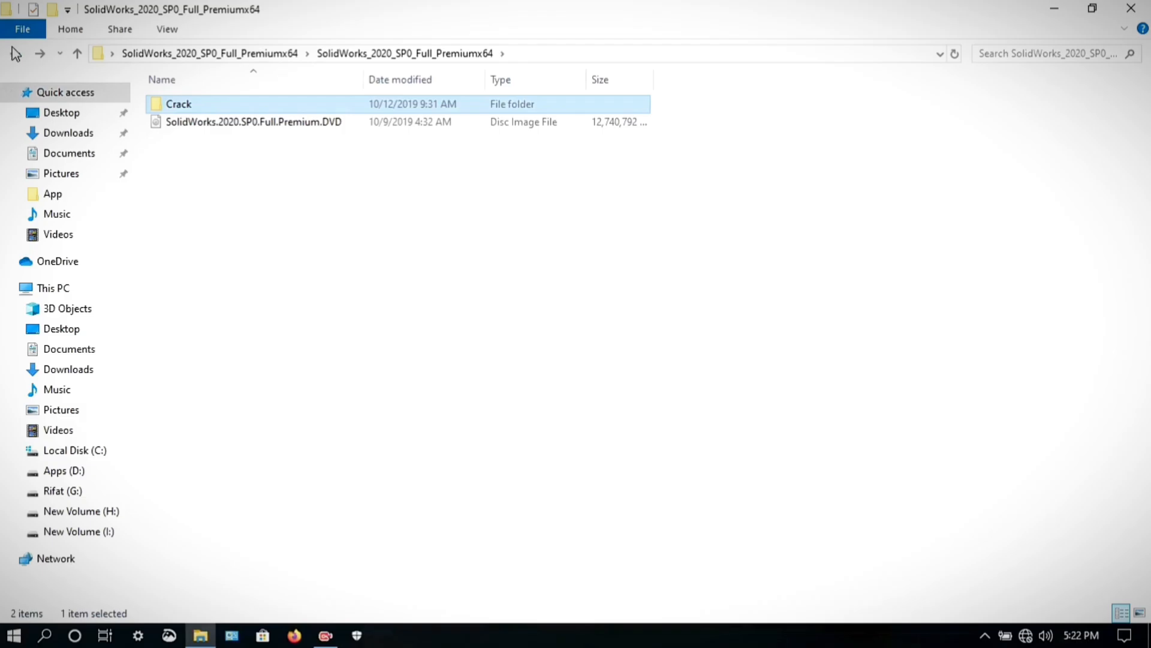
left_click(289, 128)
double_click(292, 126)
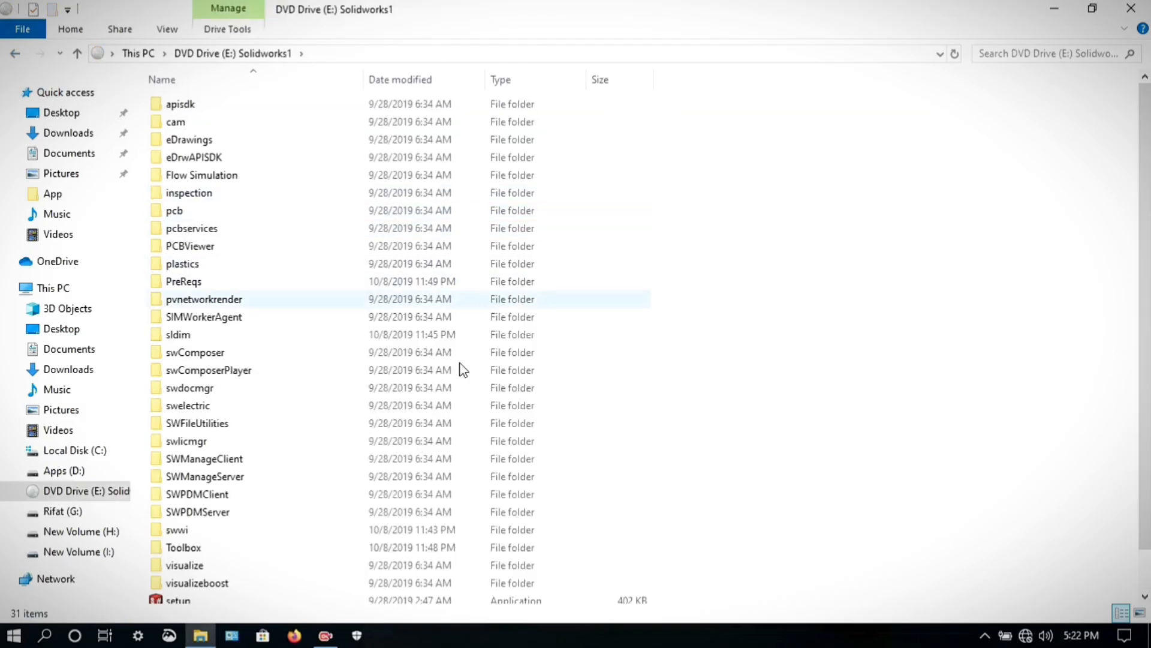
scroll(420, 389, "down", 1)
right_click(247, 563)
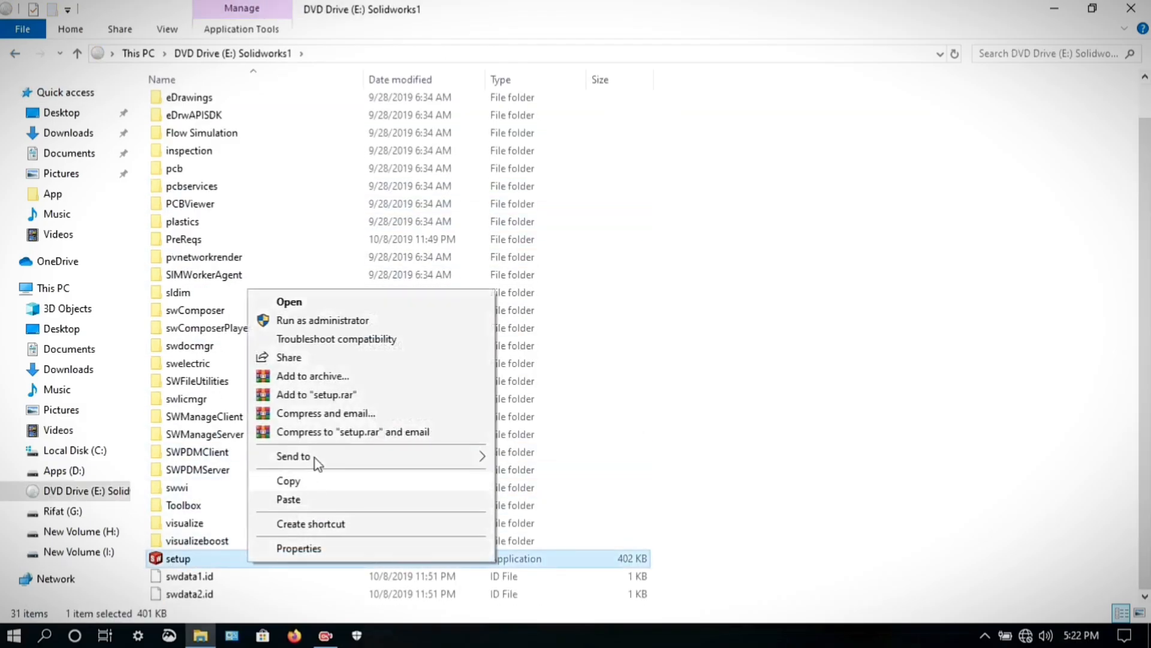
left_click(340, 321)
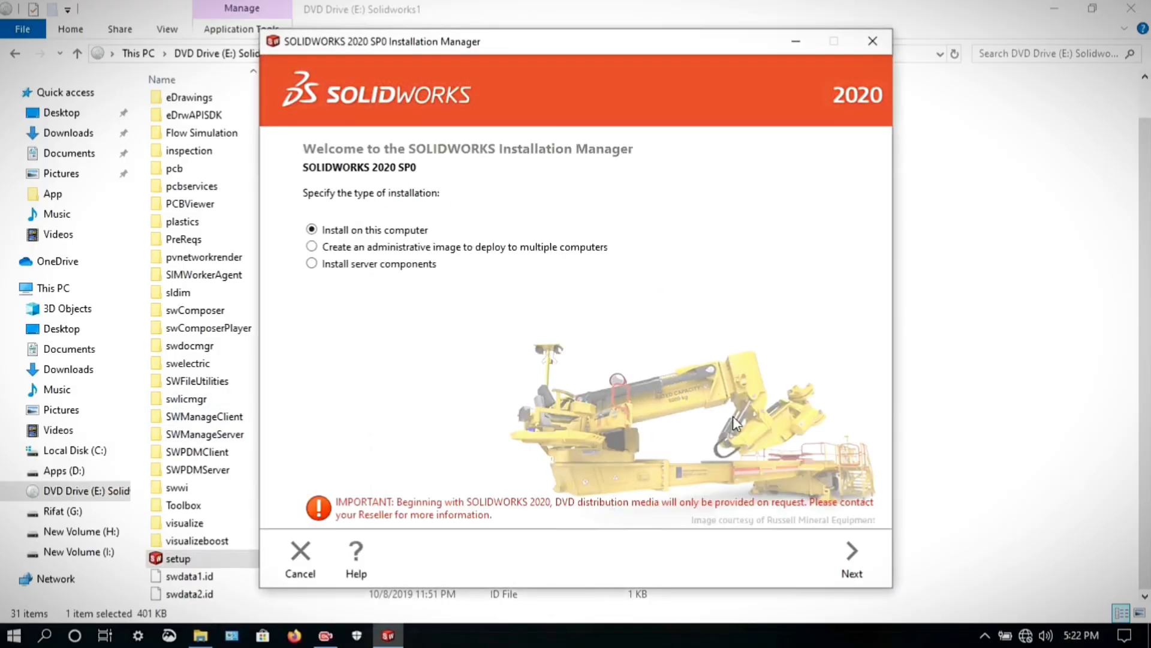
- Proceed with Install on this computer, minimize the folder window, and continue with the prefilled product serial numbers
left_click(861, 564)
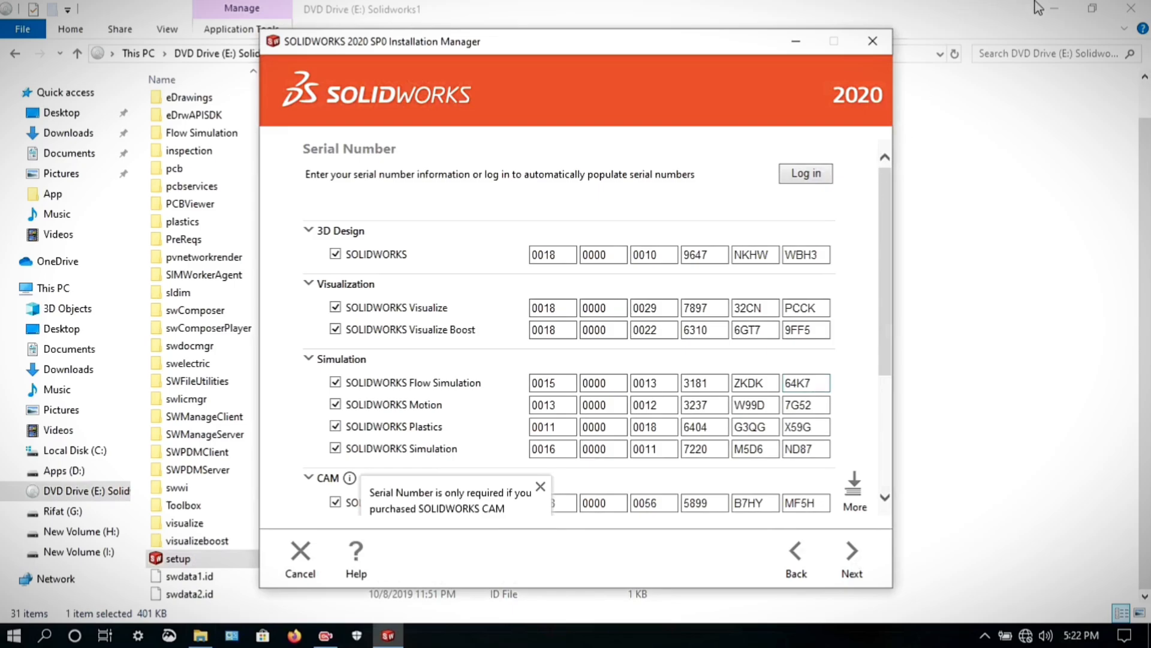
left_click(1055, 8)
right_click(766, 5)
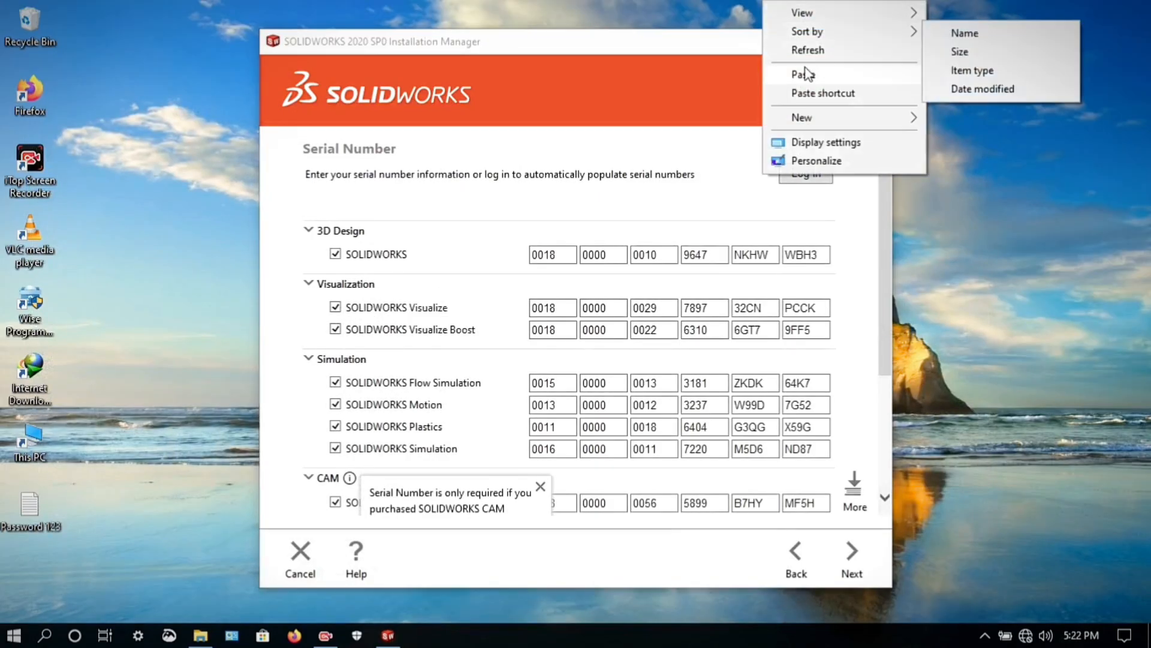
left_click(805, 51)
scroll(681, 348, "down", 5)
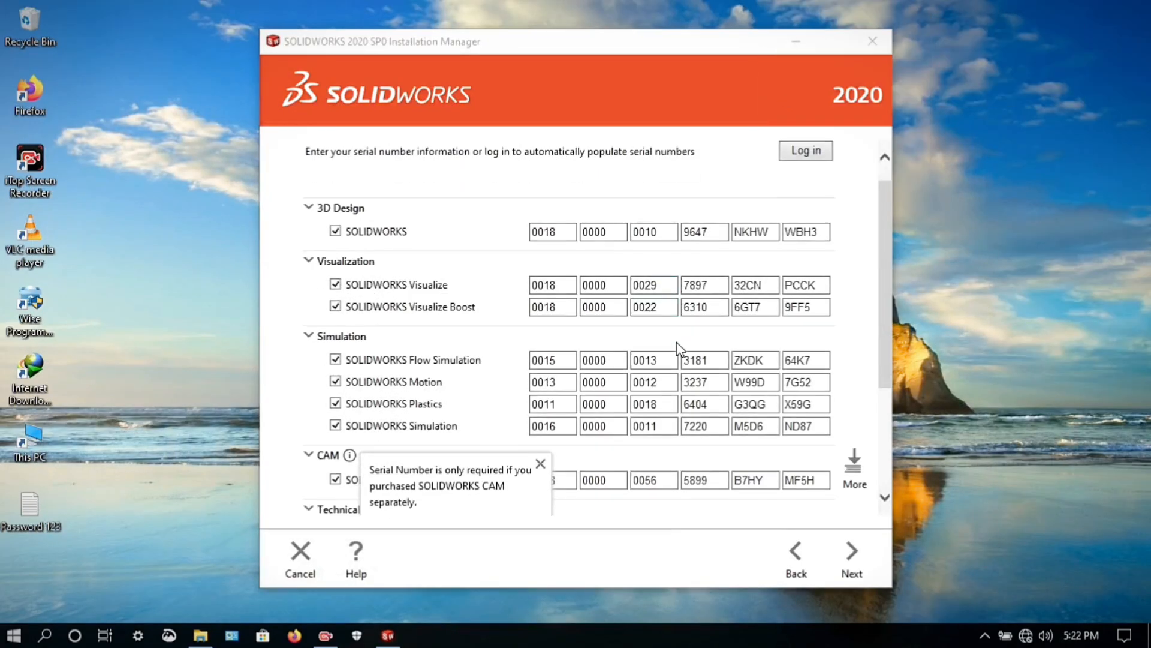
left_click(850, 570)
left_click_drag(603, 46, 579, 33)
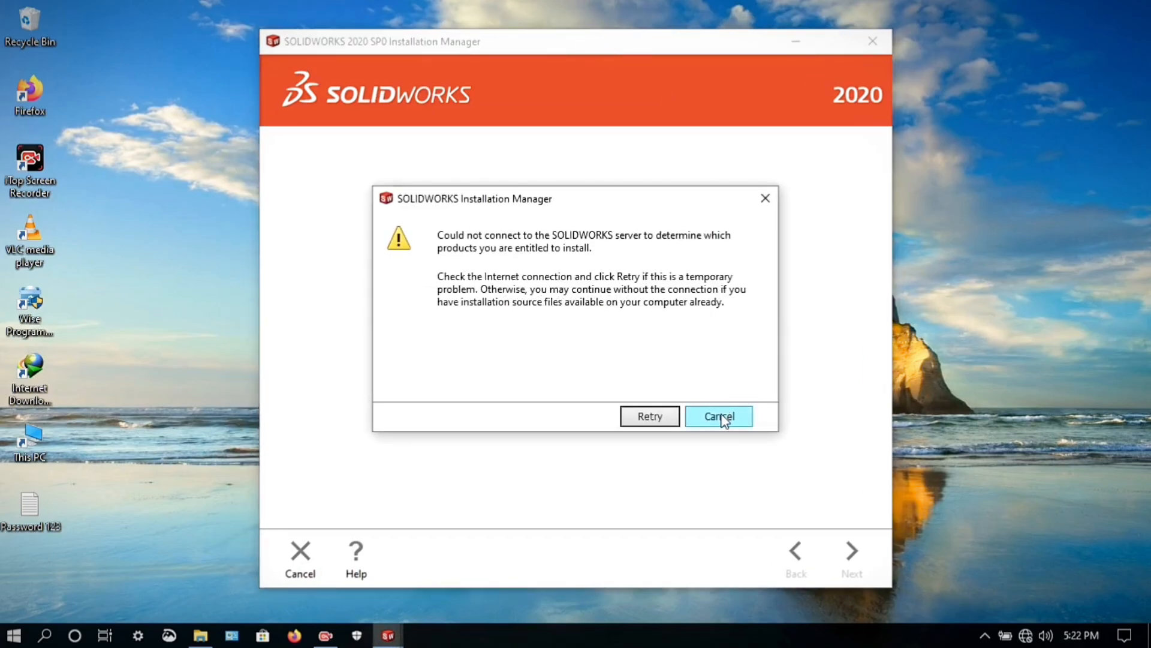
- Cancel the server connection retry to continue the installation offline, and refresh the desktop
left_click(720, 416)
right_click(914, 124)
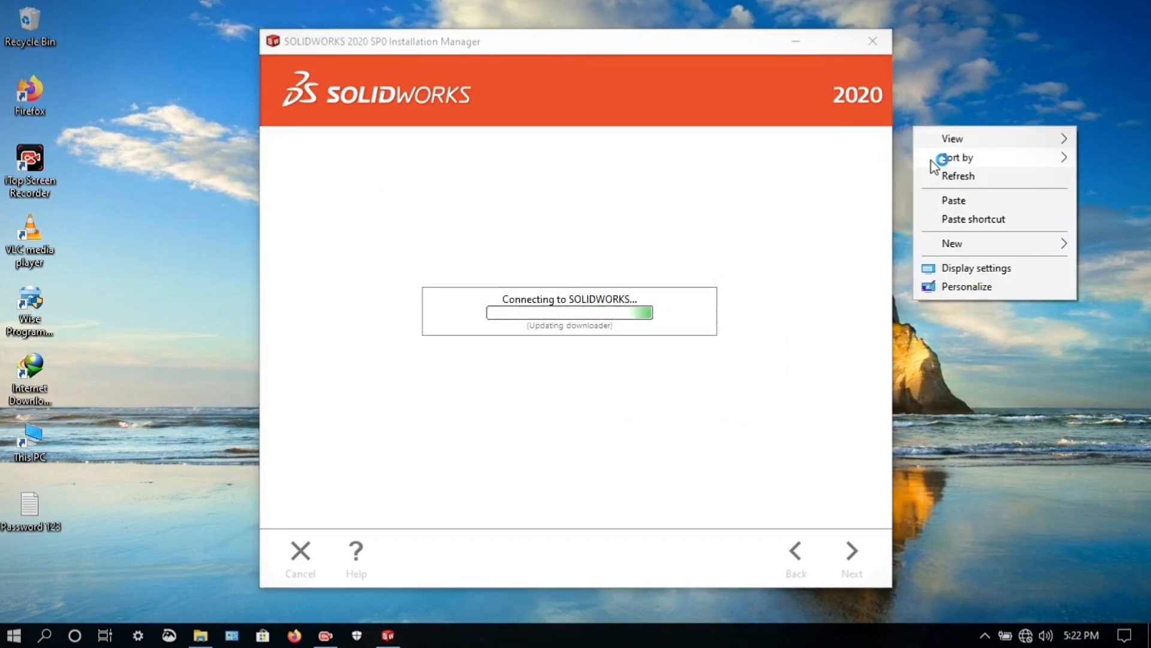
left_click(938, 178)
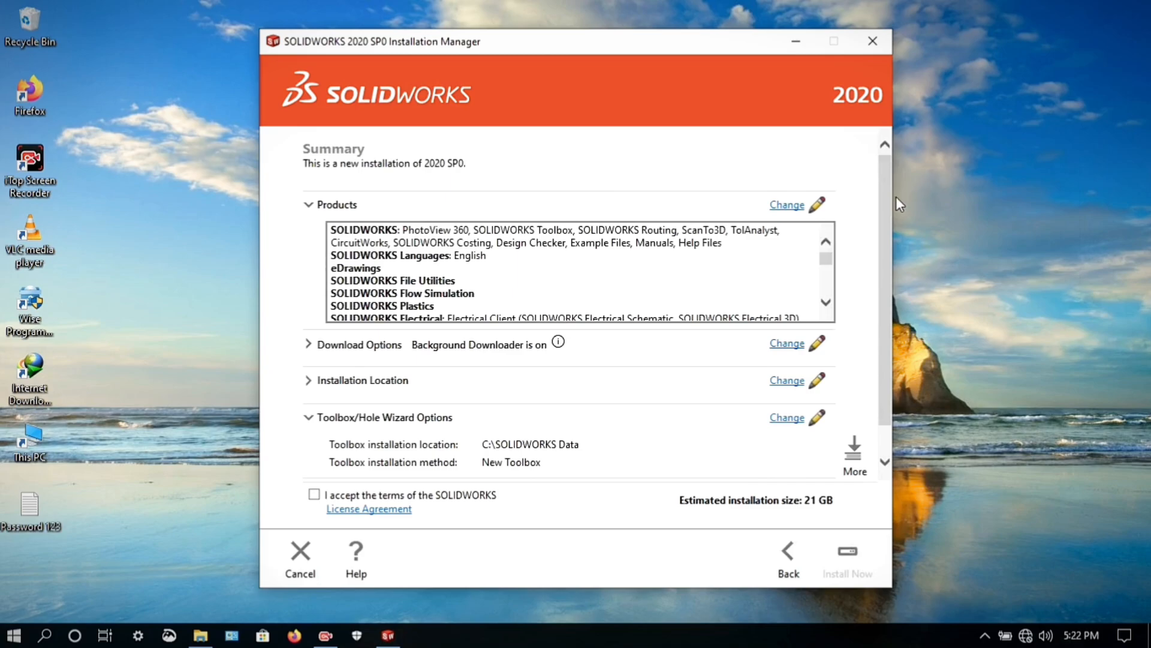
- Accept the license terms and exclude eDrawings, File Utilities, Flow Simulation, Plastics, Electrical, Composer, Composer Player and Inspection from the products to install
left_click(313, 496)
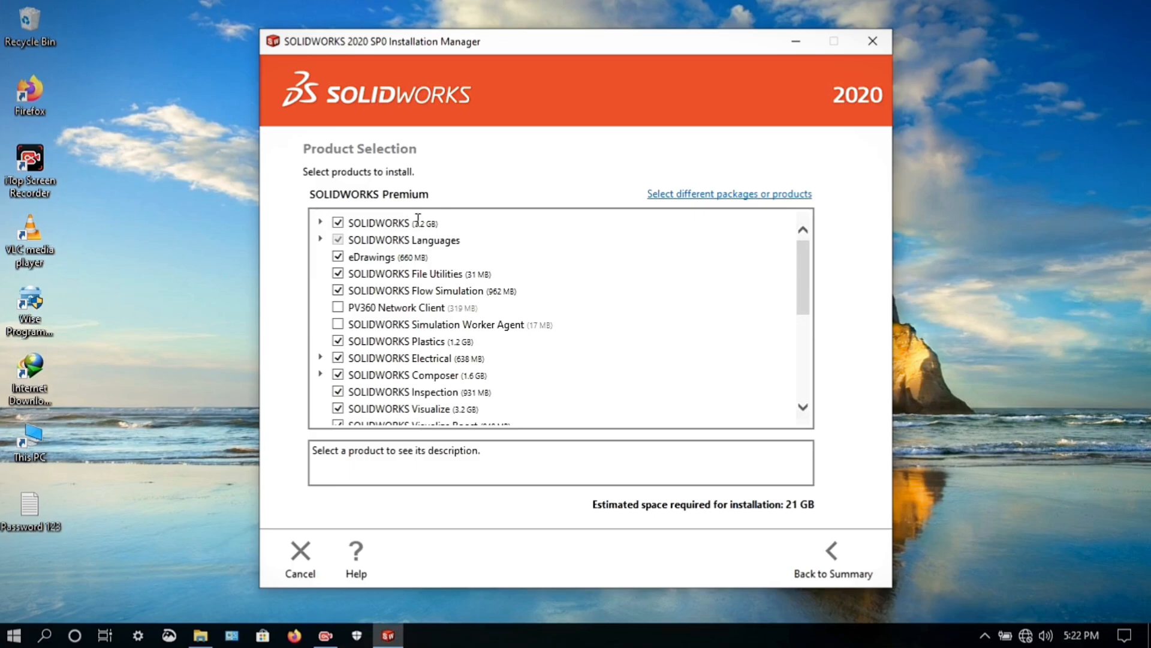
left_click(337, 257)
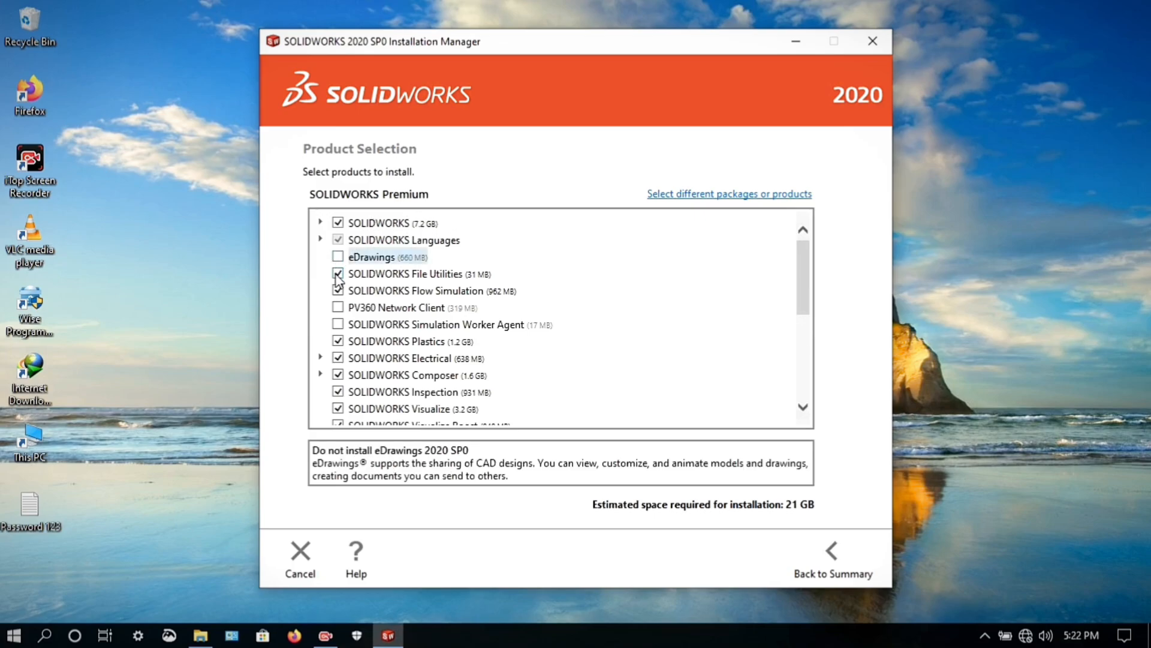
left_click(337, 273)
left_click(337, 290)
left_click(337, 341)
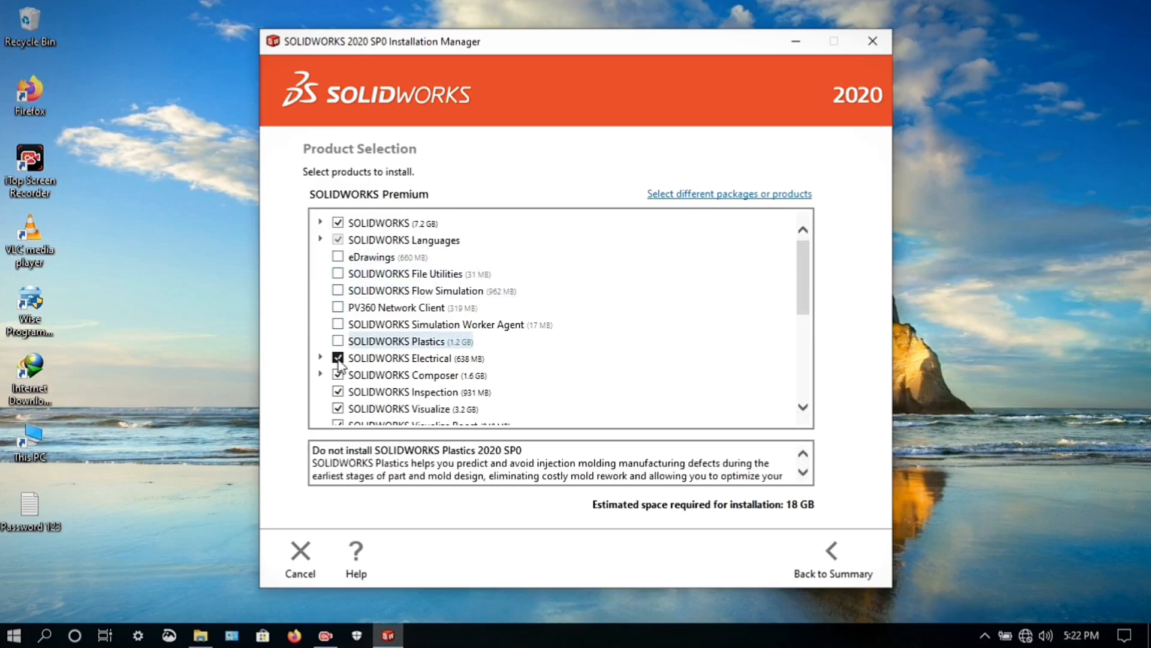
left_click(338, 358)
left_click(337, 375)
left_click(338, 374)
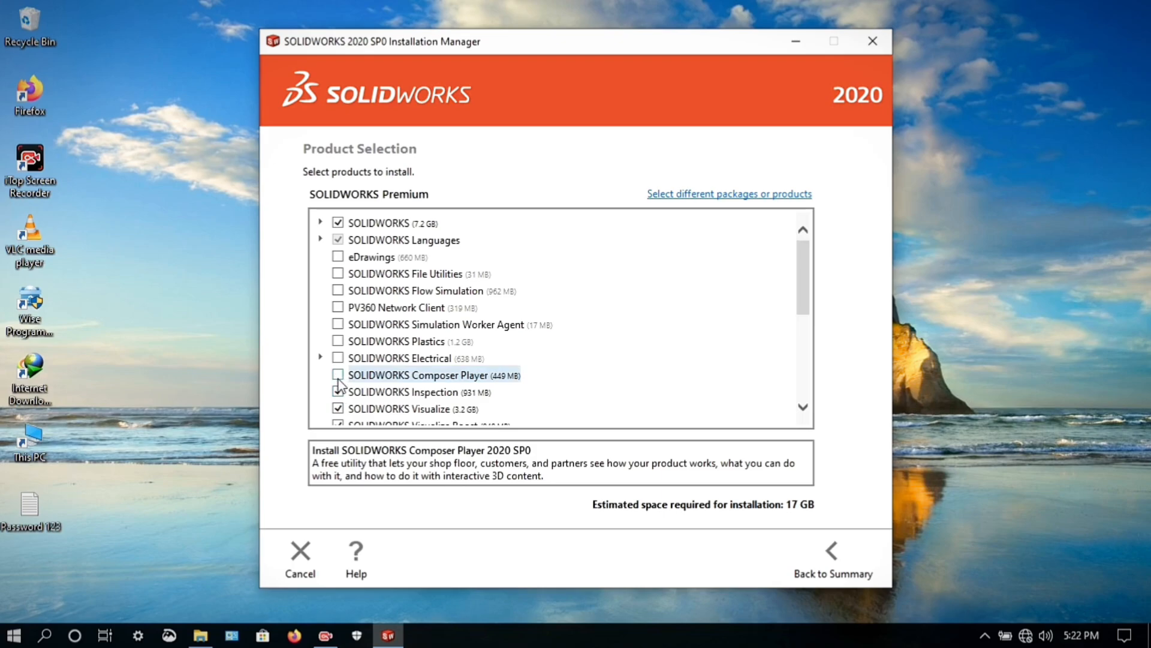
left_click(338, 392)
- Exclude Visualize, Visualize Boost, CAM, PCB, Simulation and Motion from the products to install, and return to the installation summary
scroll(364, 368, "down", 3)
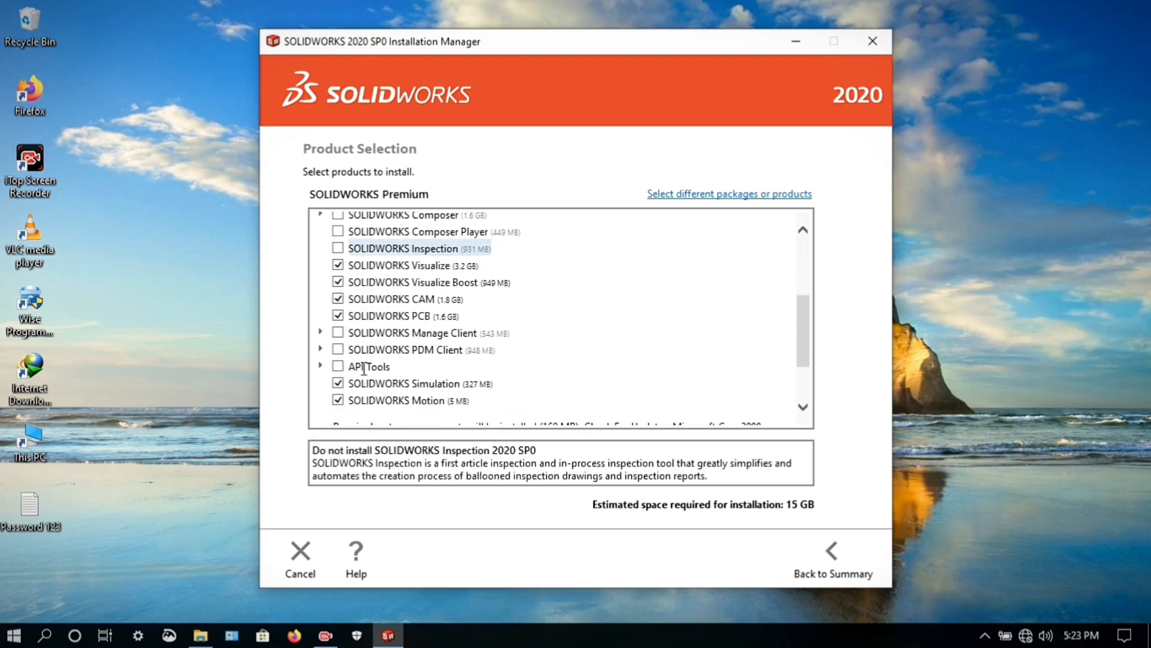
left_click(337, 265)
left_click(337, 281)
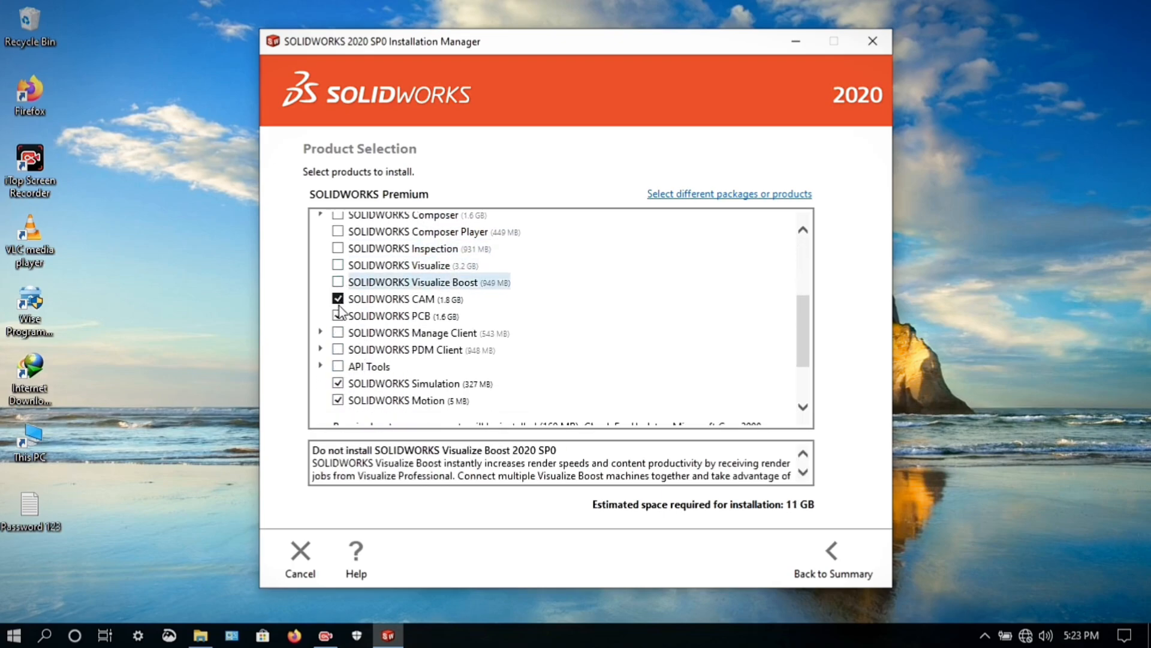
left_click(338, 298)
left_click(337, 315)
left_click(338, 400)
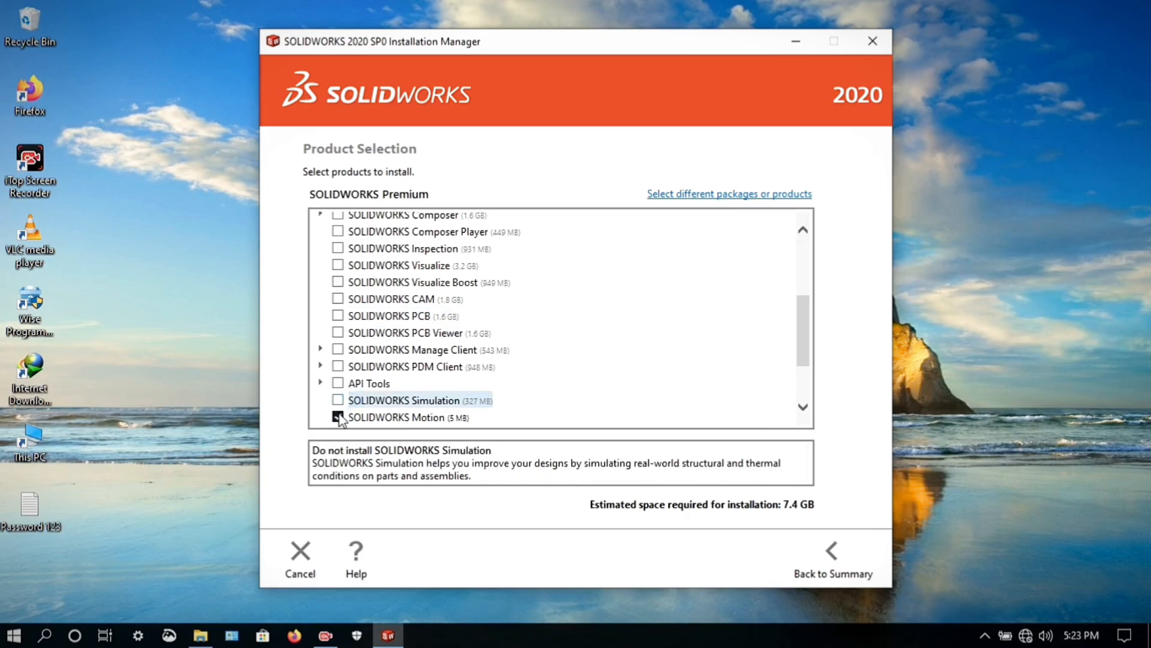
left_click(338, 416)
scroll(372, 386, "down", 2)
scroll(363, 332, "up", 5)
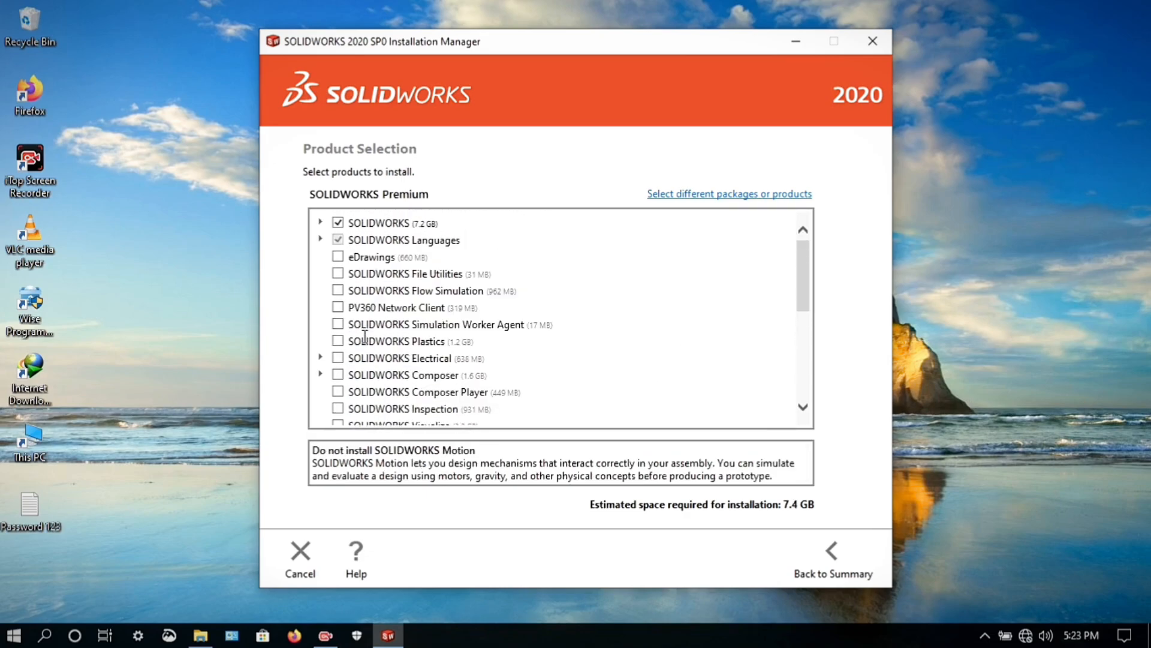
scroll(366, 336, "down", 5)
scroll(369, 339, "up", 5)
left_click(810, 557)
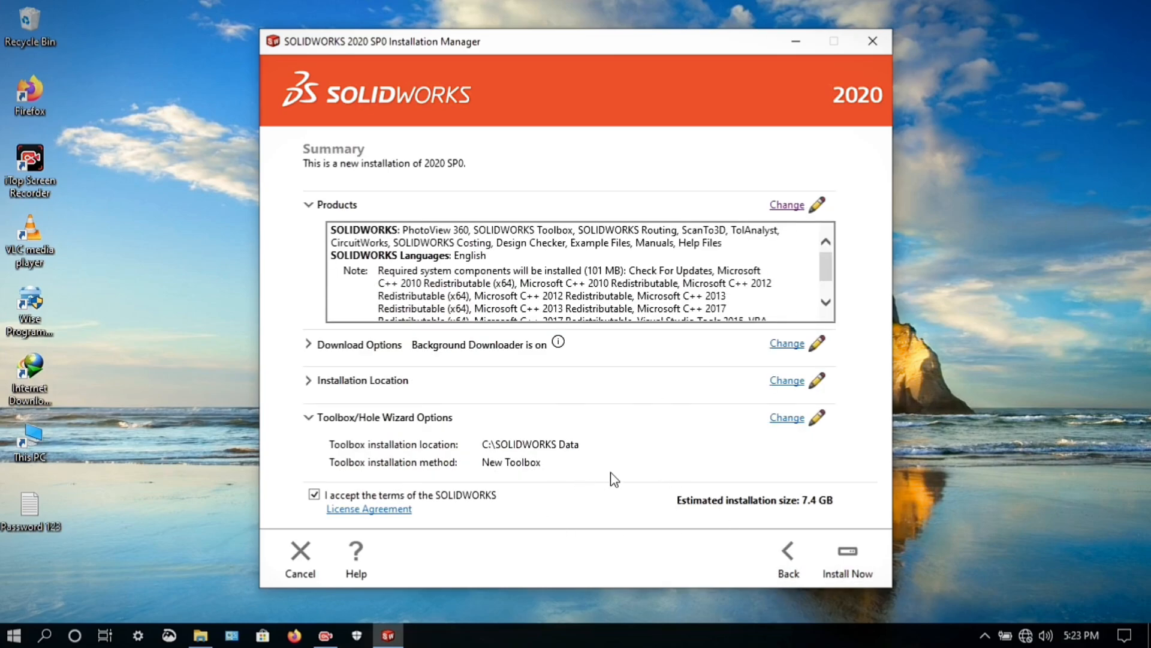
- Turn off the background downloader for future service packs in the download options and return to the summary
left_click(787, 344)
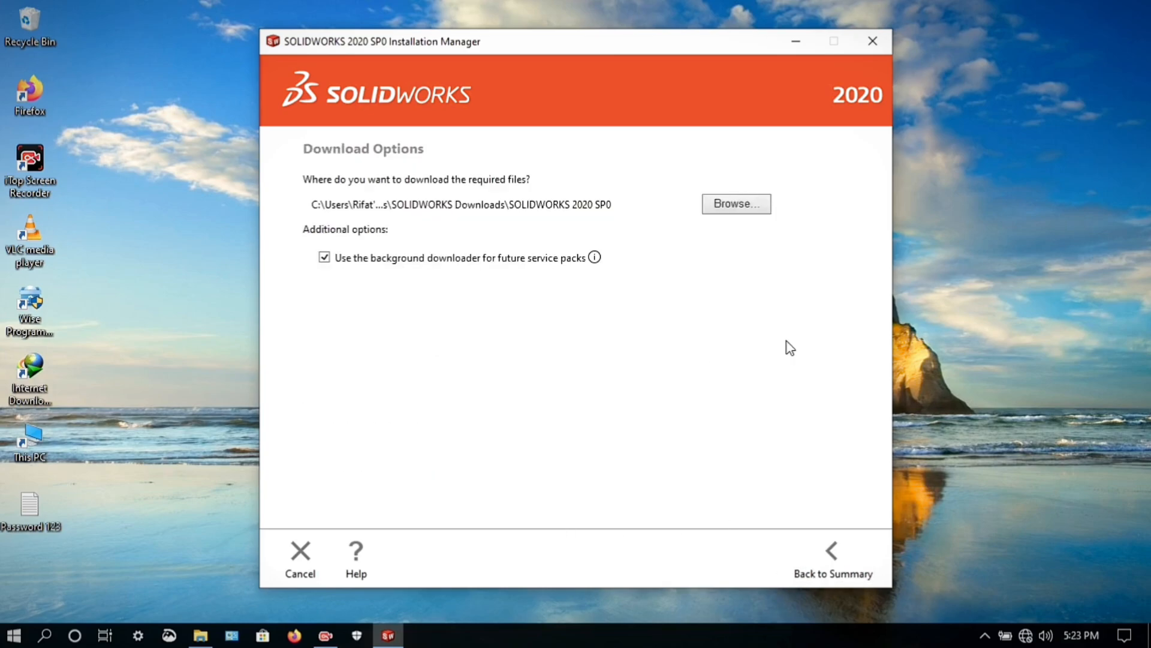
left_click(325, 258)
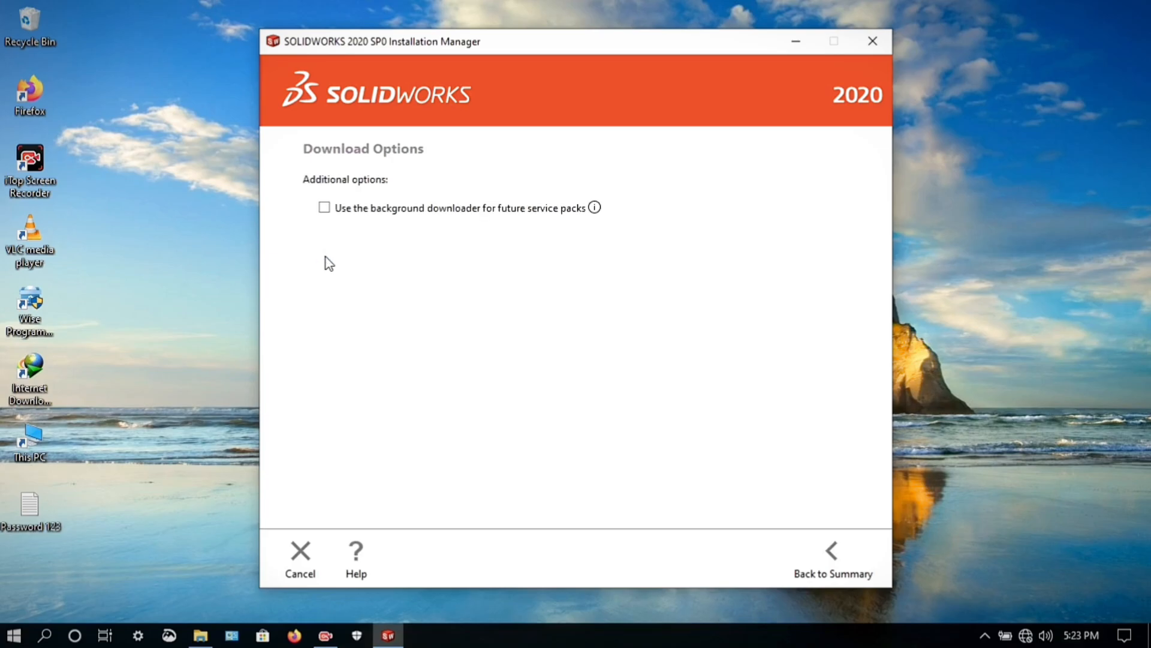
left_click(829, 550)
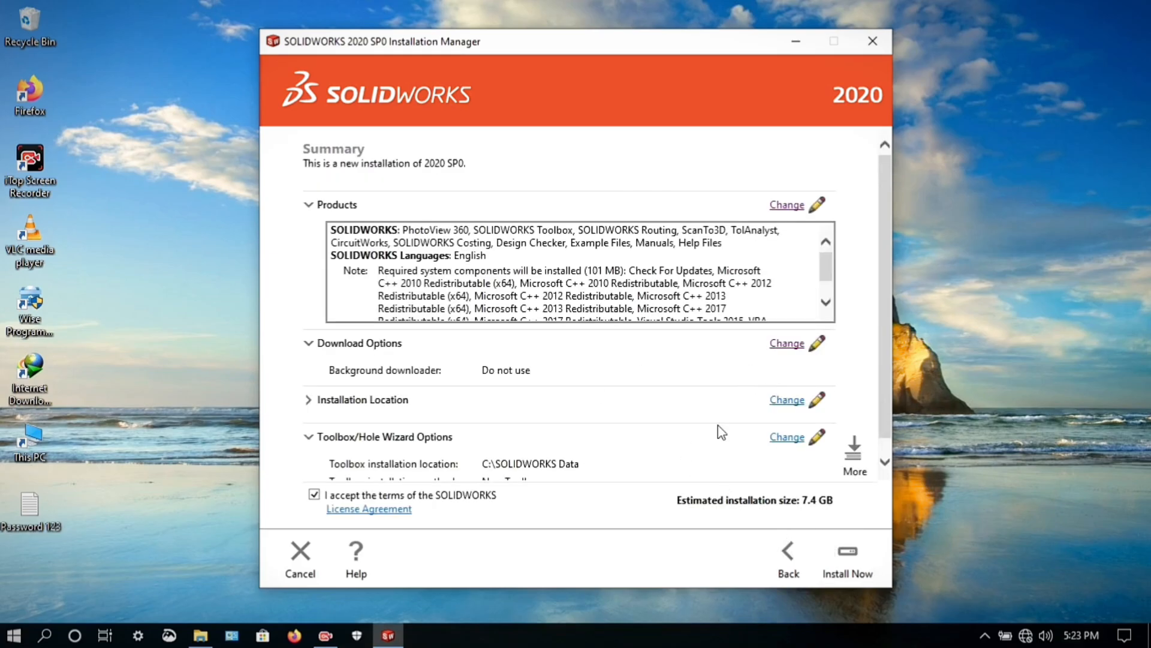
- Start the installation with 25734@localhost as the SolidNetWork License server, and refresh the desktop
scroll(620, 434, "down", 1)
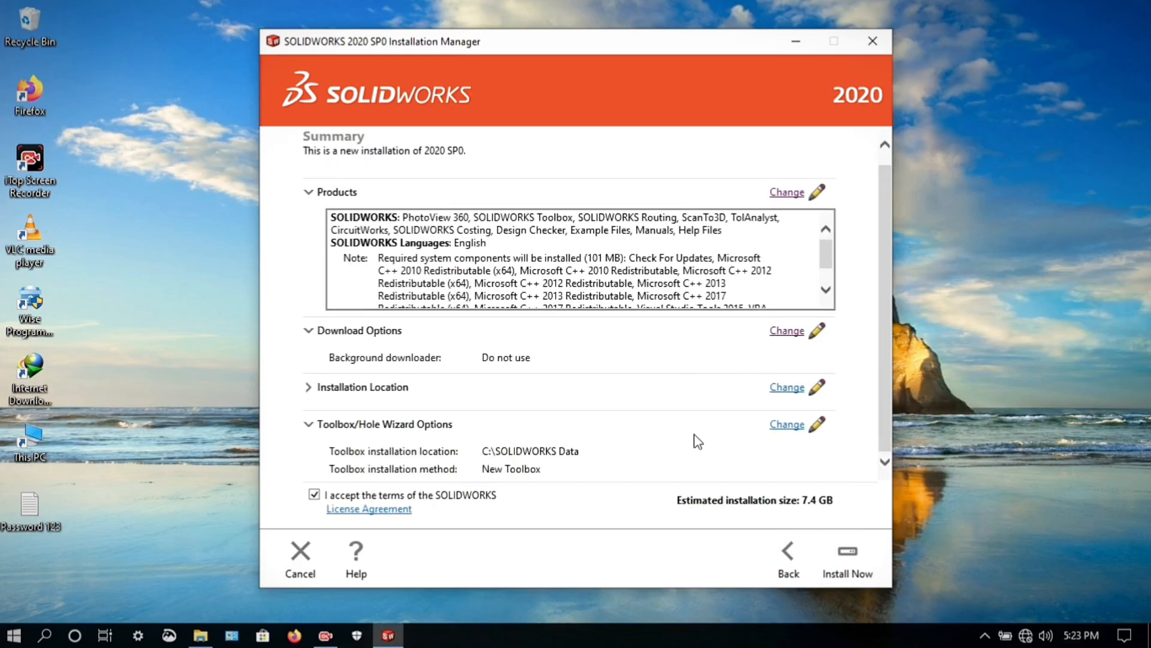
left_click(840, 552)
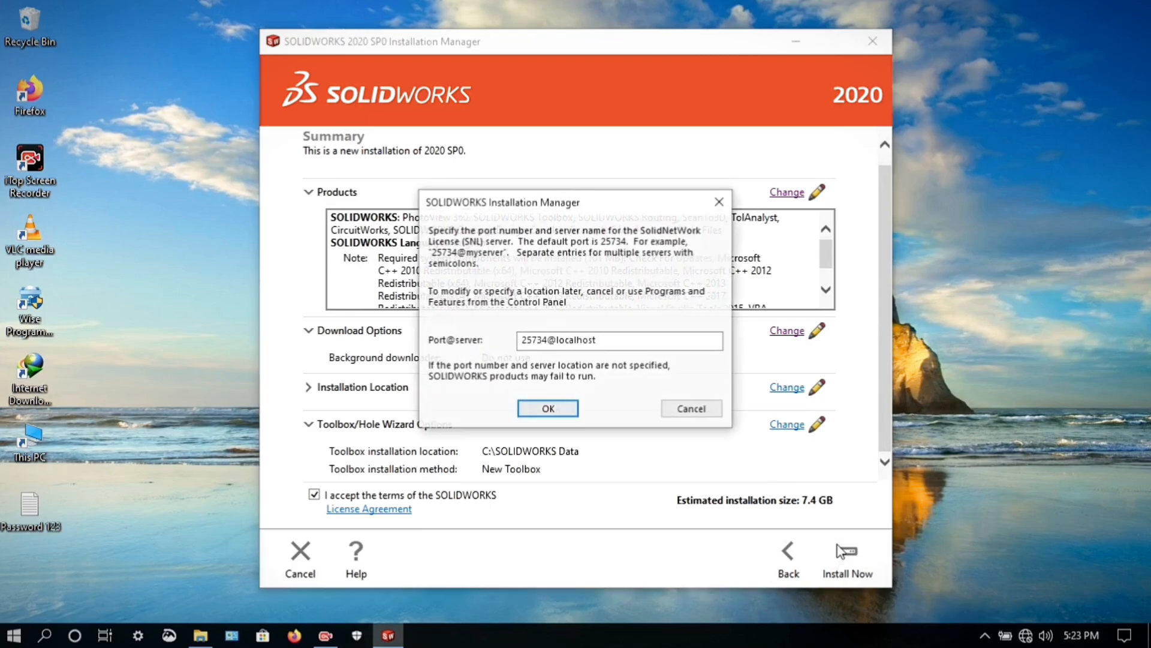
left_click(548, 409)
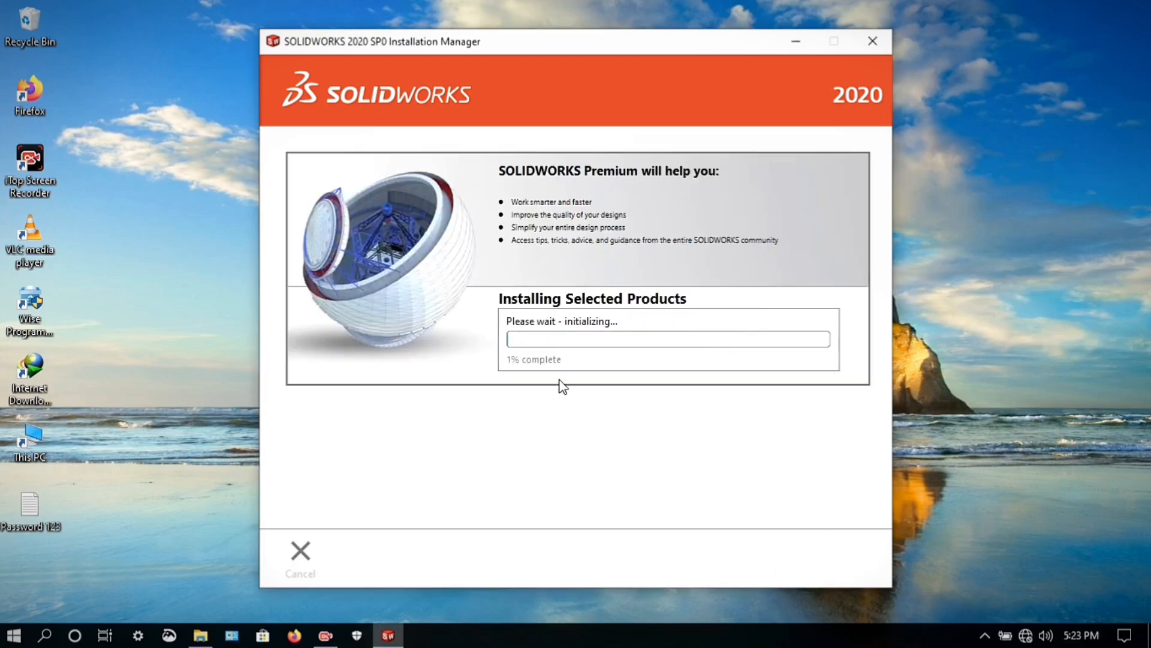
right_click(946, 59)
left_click(986, 106)
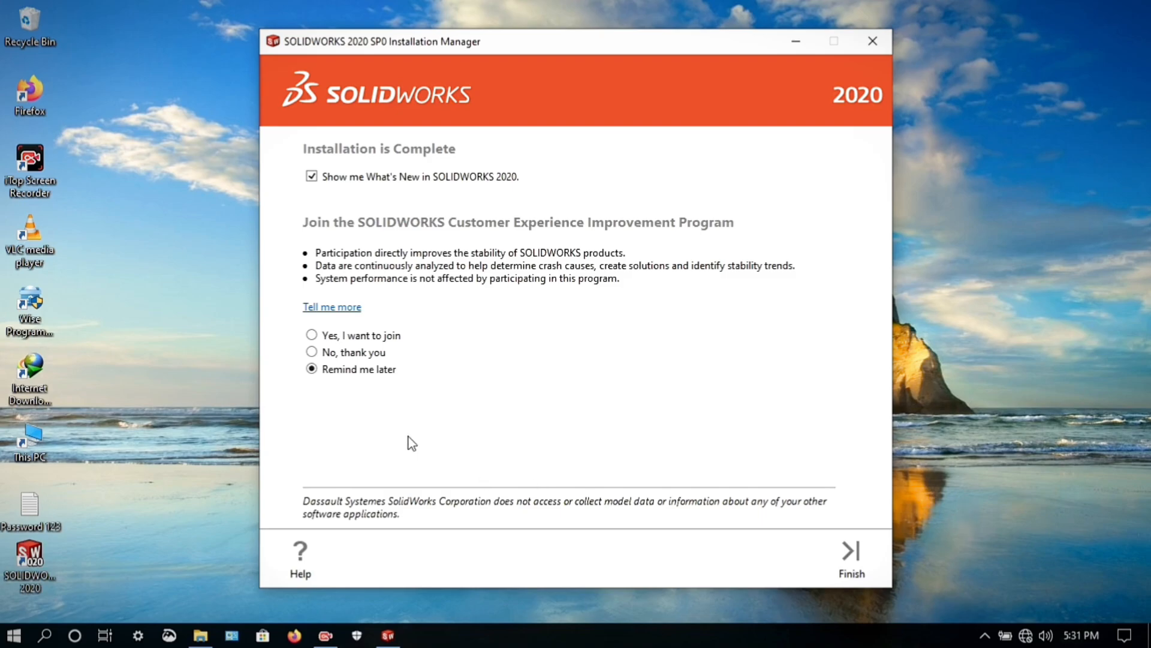
- Decline the Customer Experience Improvement Program, finish the installation, and open the What's New PDF in Firefox
left_click(312, 352)
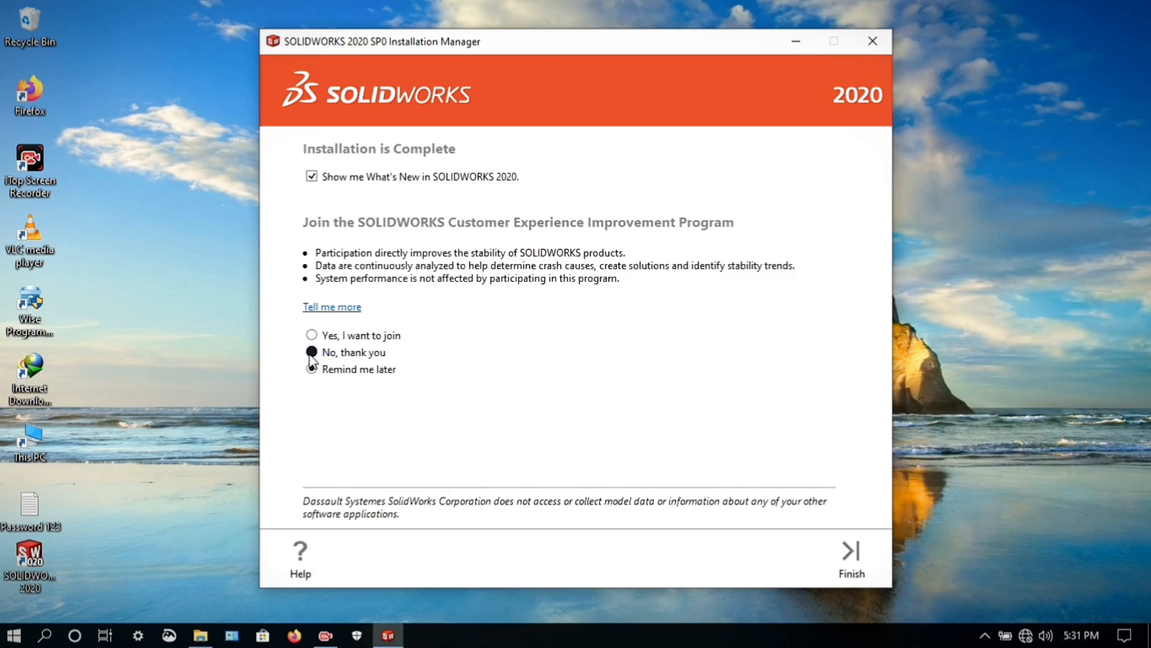
left_click(852, 556)
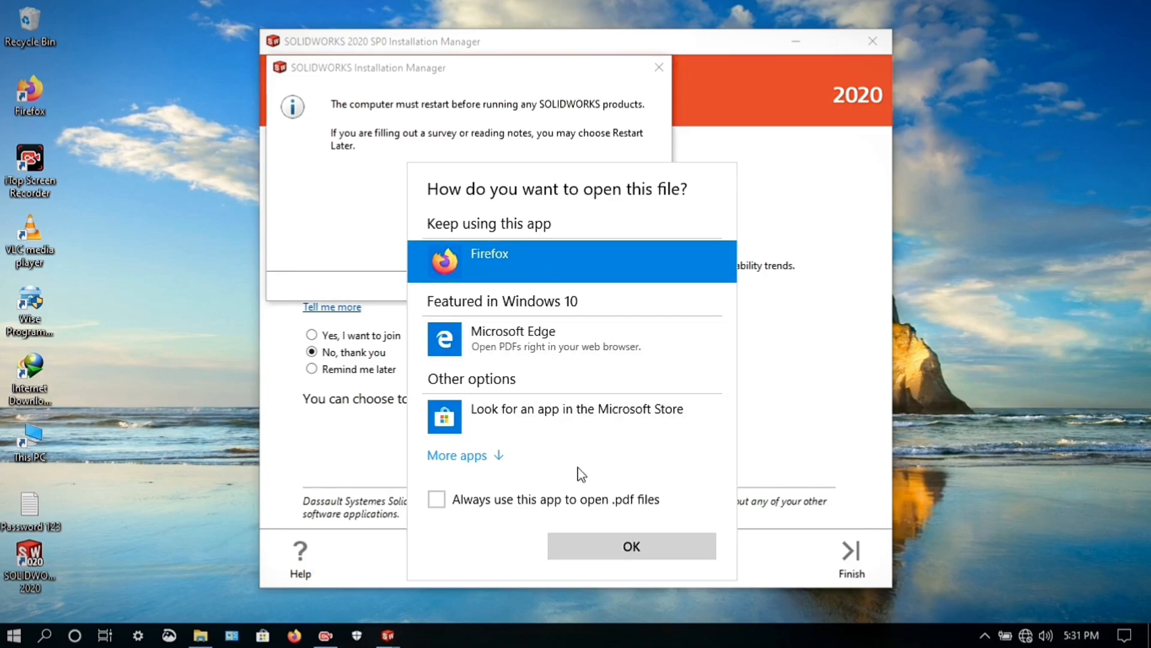
left_click(598, 547)
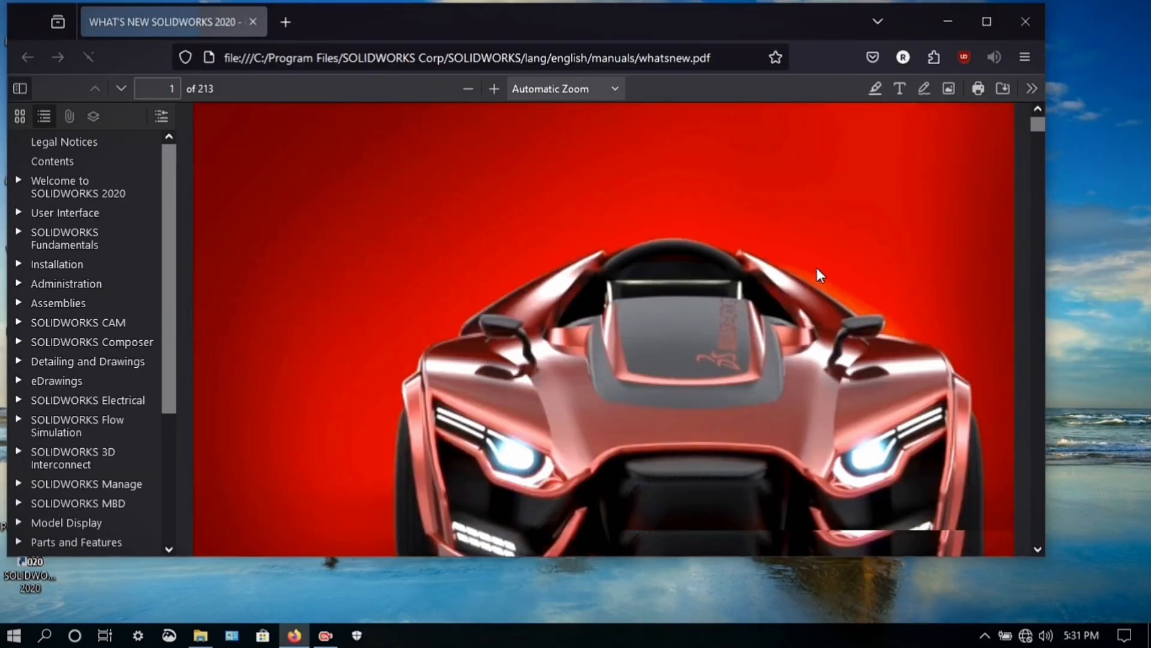
- Skim the What's New SOLIDWORKS 2020 manual through its assemblies, Composer and drawings chapters, and close the browser
scroll(820, 273, "down", 20)
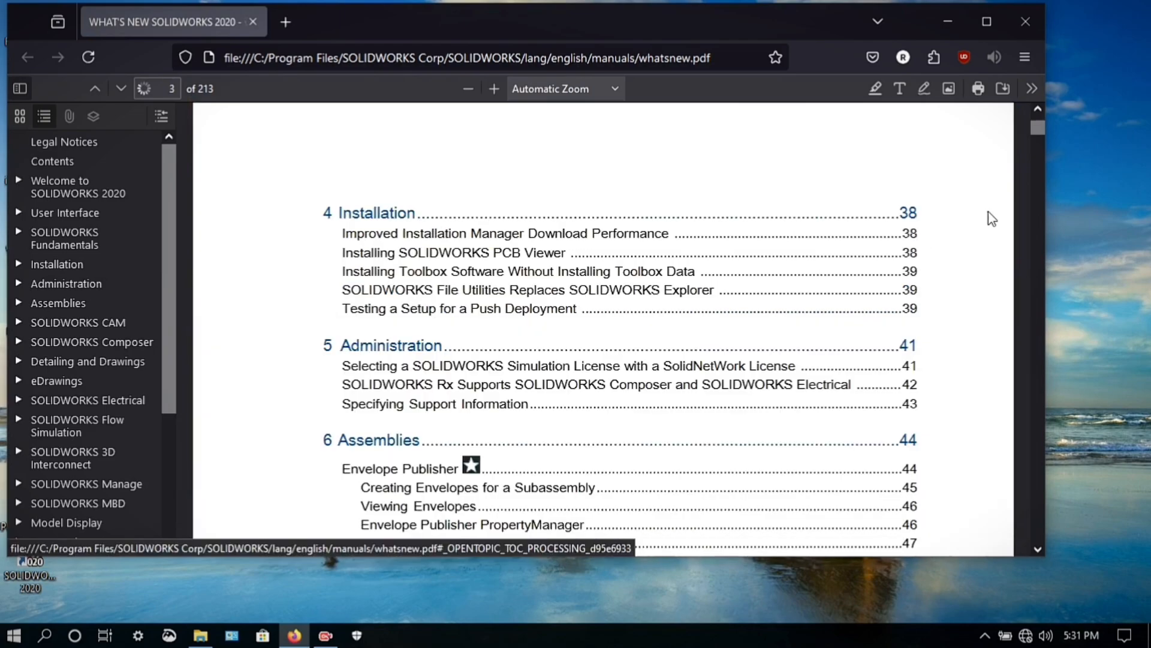
left_click_drag(1036, 137, 1042, 247)
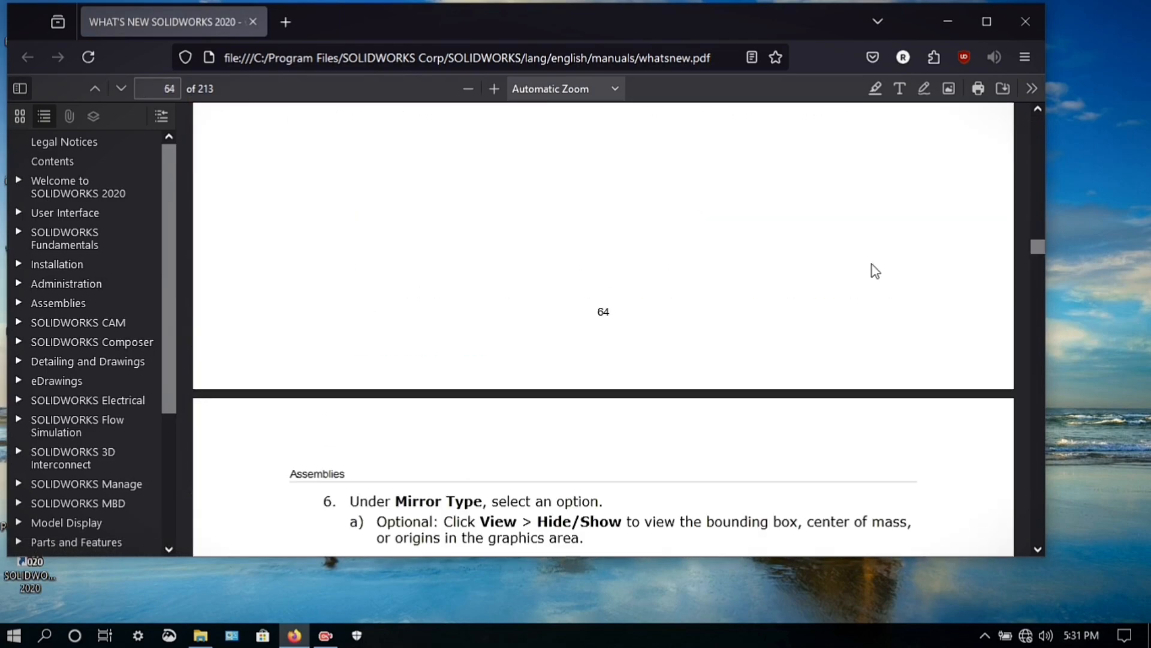
scroll(836, 272, "down", 10)
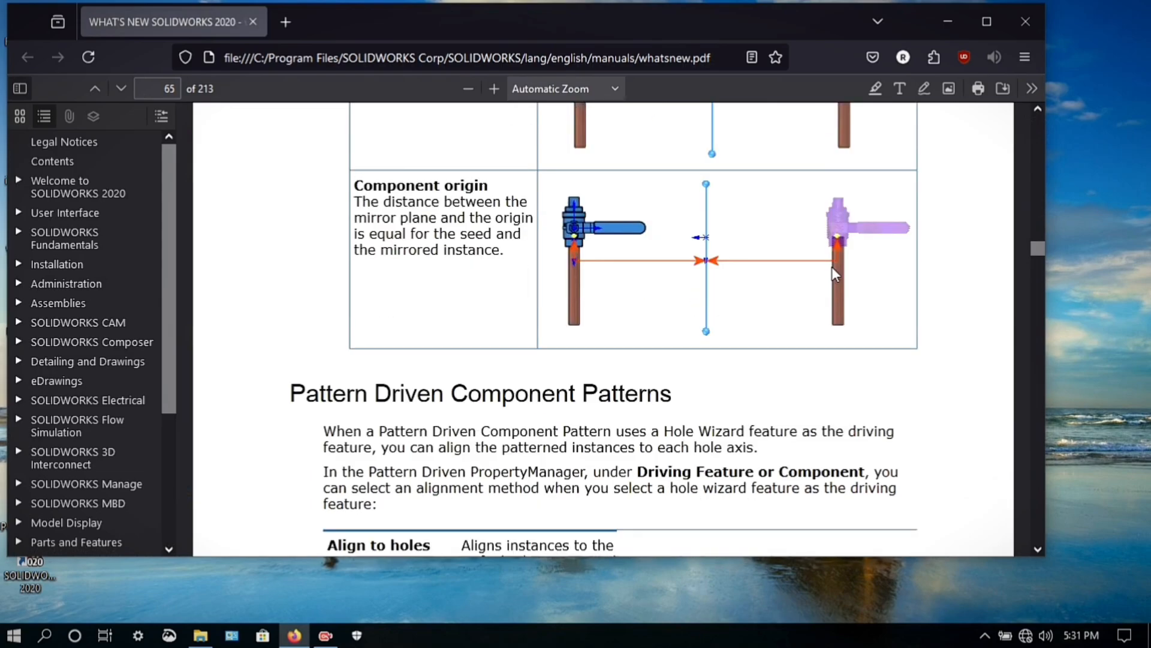
scroll(833, 267, "up", 6)
scroll(678, 335, "down", 8)
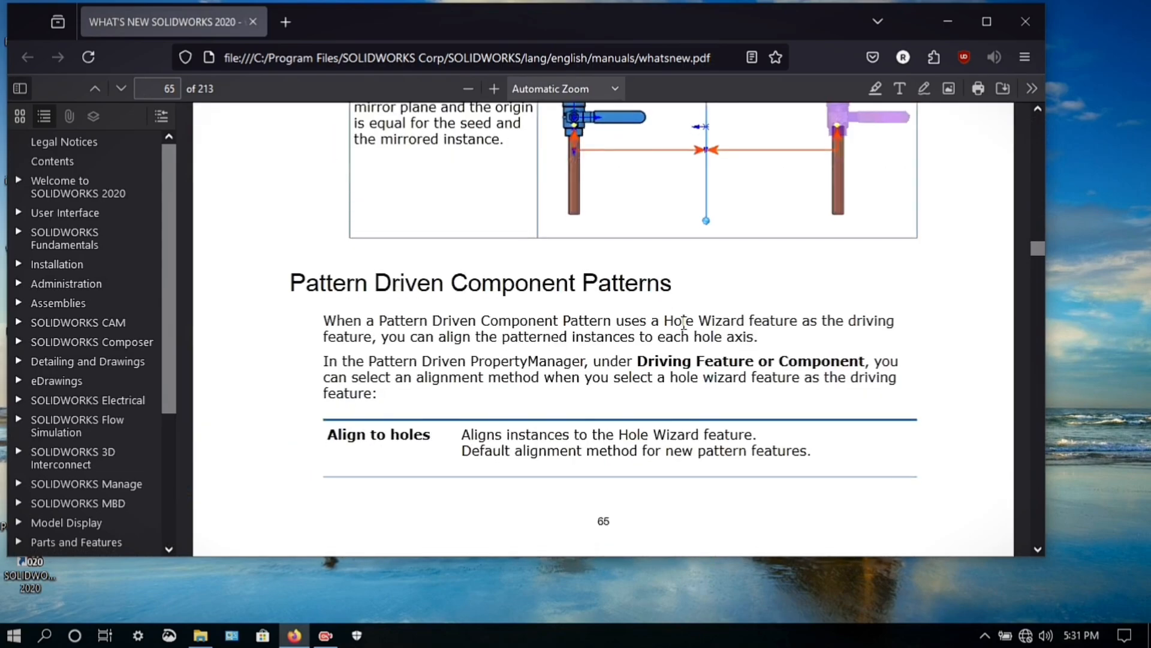
scroll(684, 323, "down", 10)
scroll(684, 318, "up", 2)
scroll(683, 317, "down", 8)
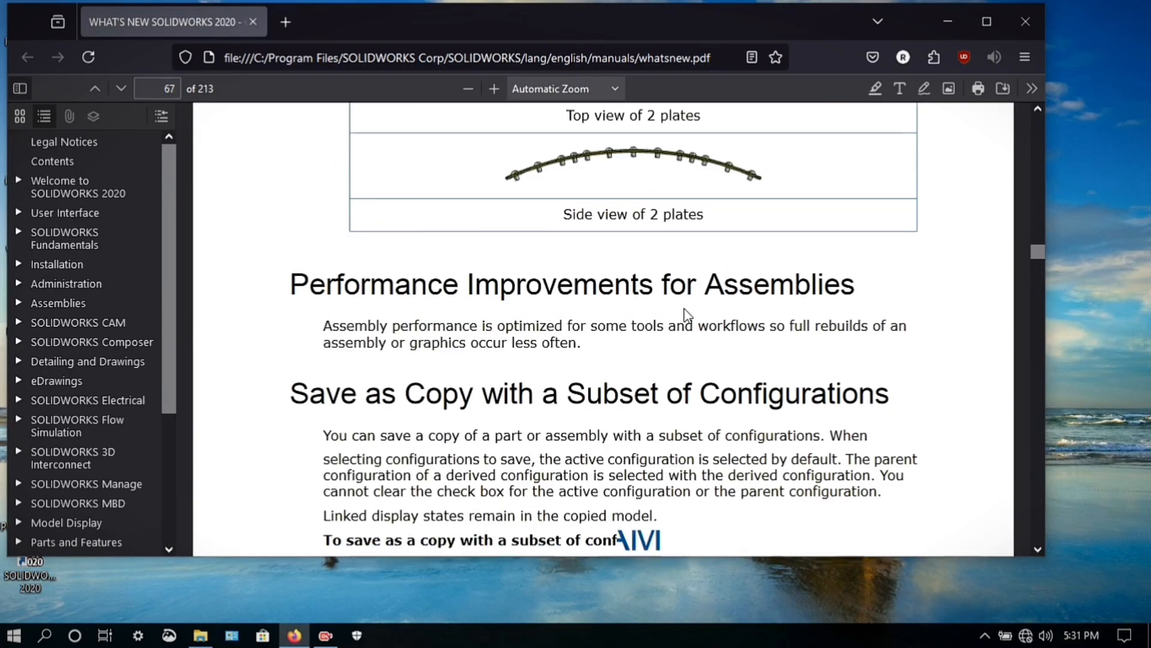
scroll(684, 316, "down", 15)
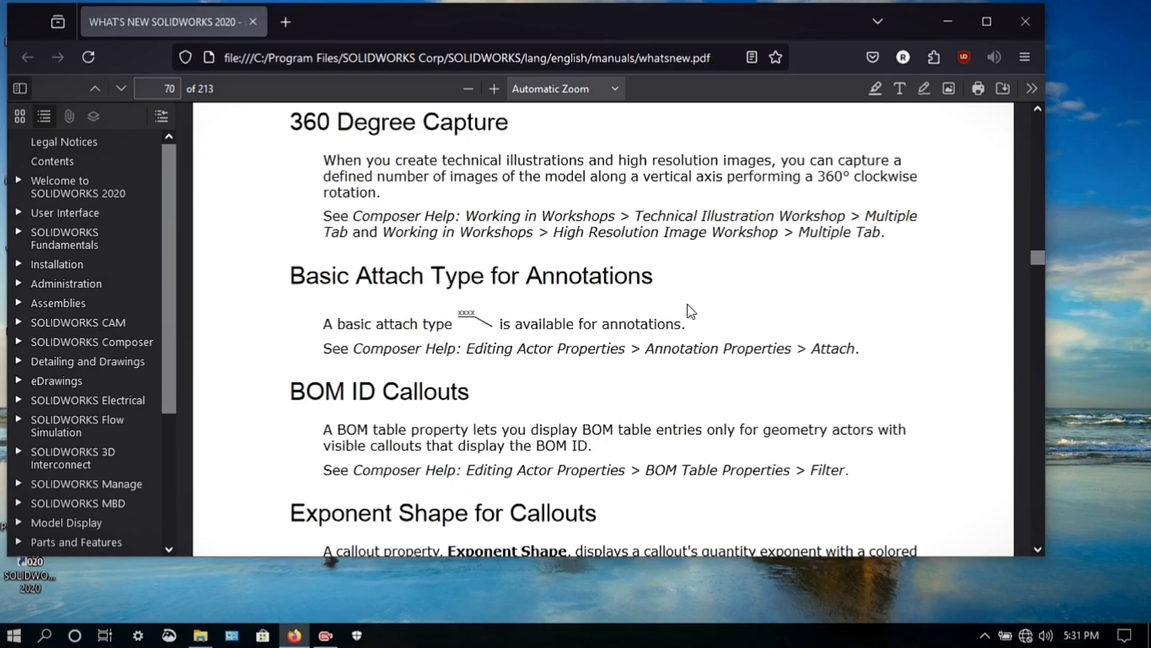
scroll(689, 307, "down", 8)
scroll(690, 311, "down", 3)
scroll(490, 308, "up", 5)
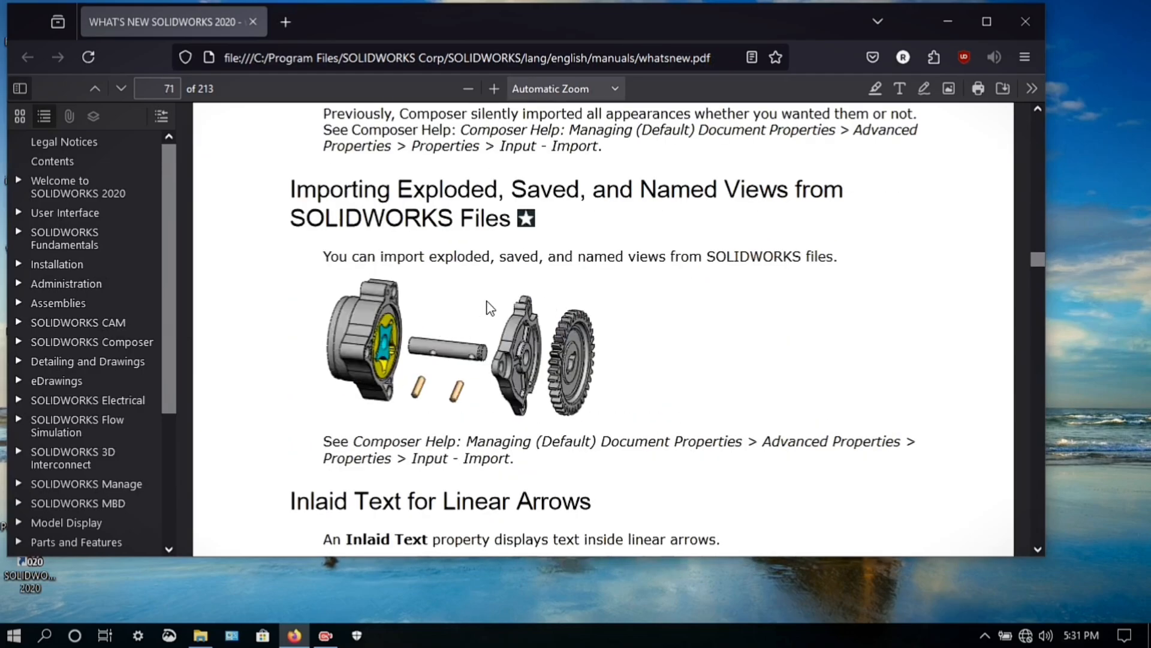
scroll(522, 402, "down", 3)
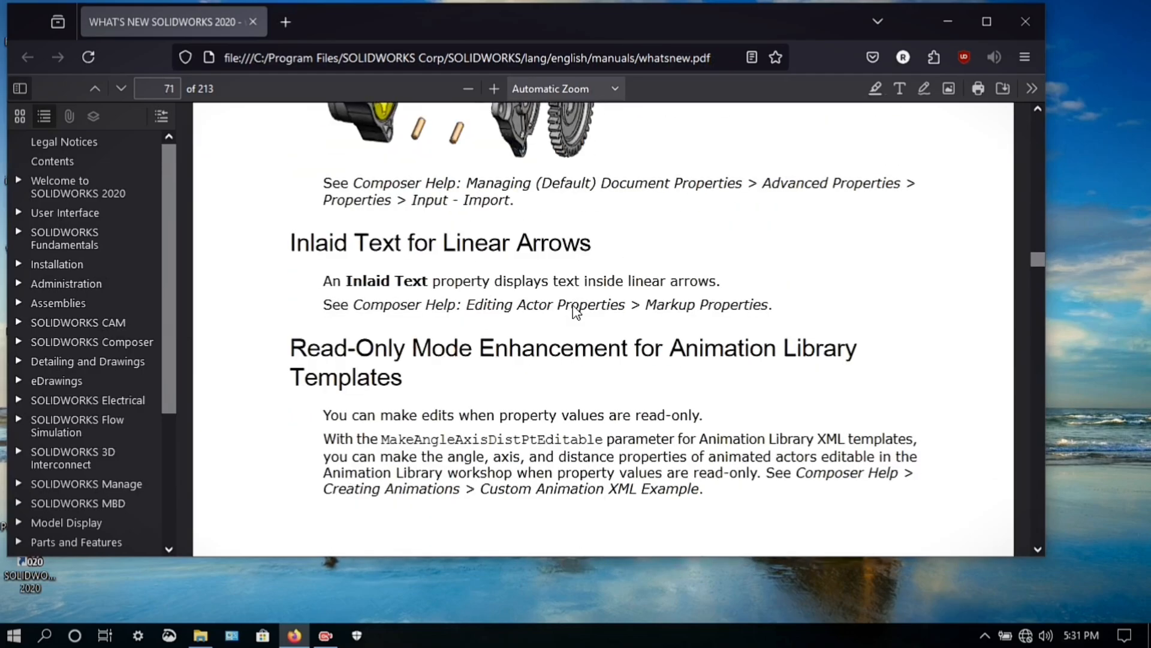
scroll(540, 360, "up", 6)
scroll(576, 306, "down", 7)
scroll(581, 300, "down", 10)
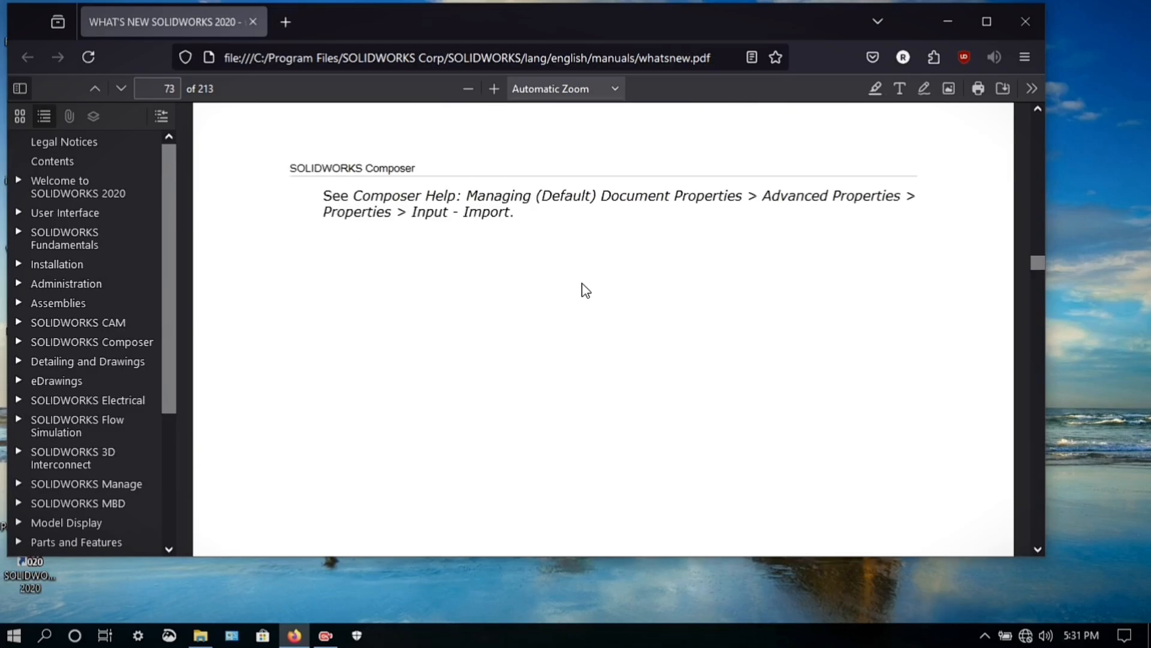
scroll(586, 288, "down", 12)
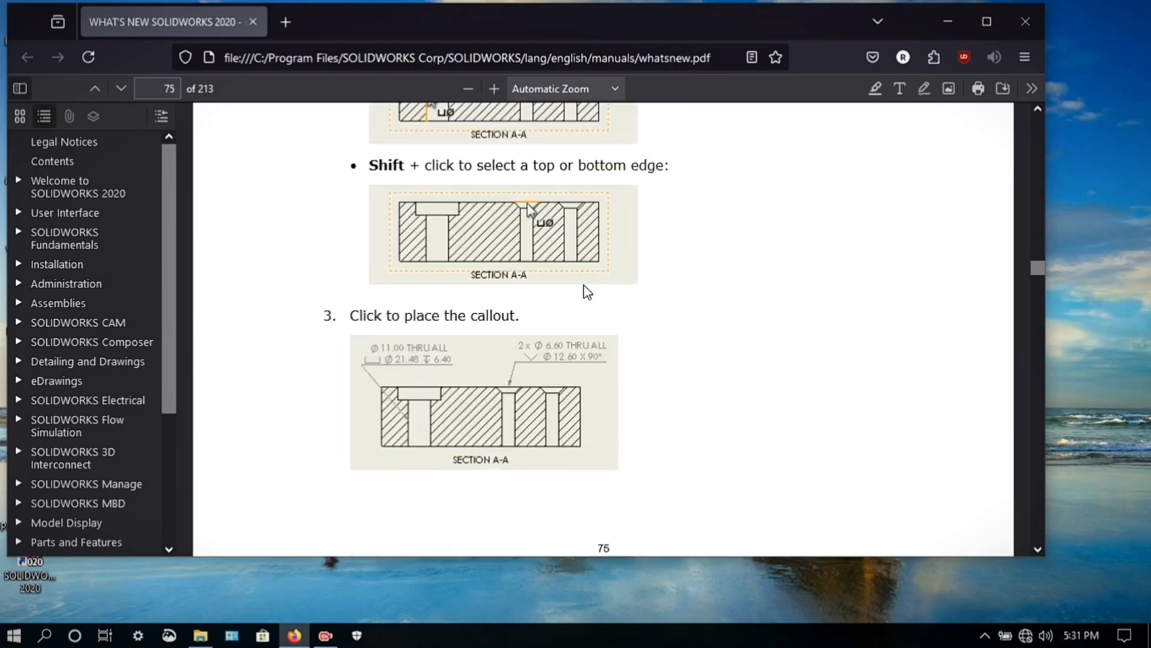
scroll(588, 290, "down", 4)
scroll(590, 287, "up", 4)
scroll(590, 285, "down", 8)
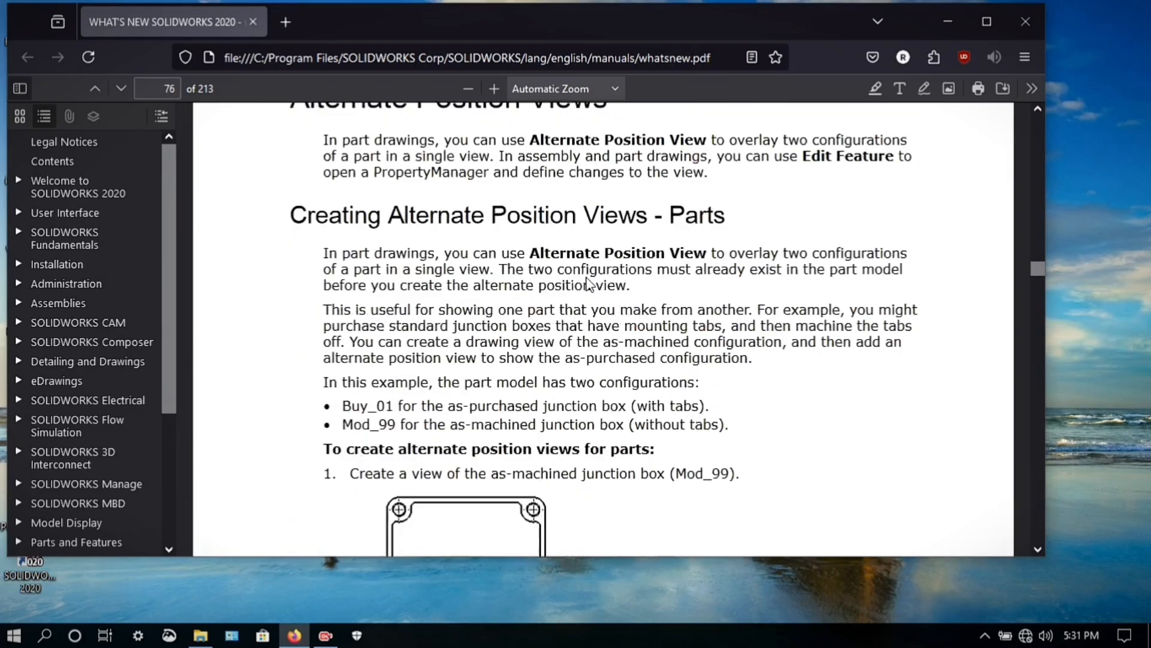
scroll(591, 282, "down", 10)
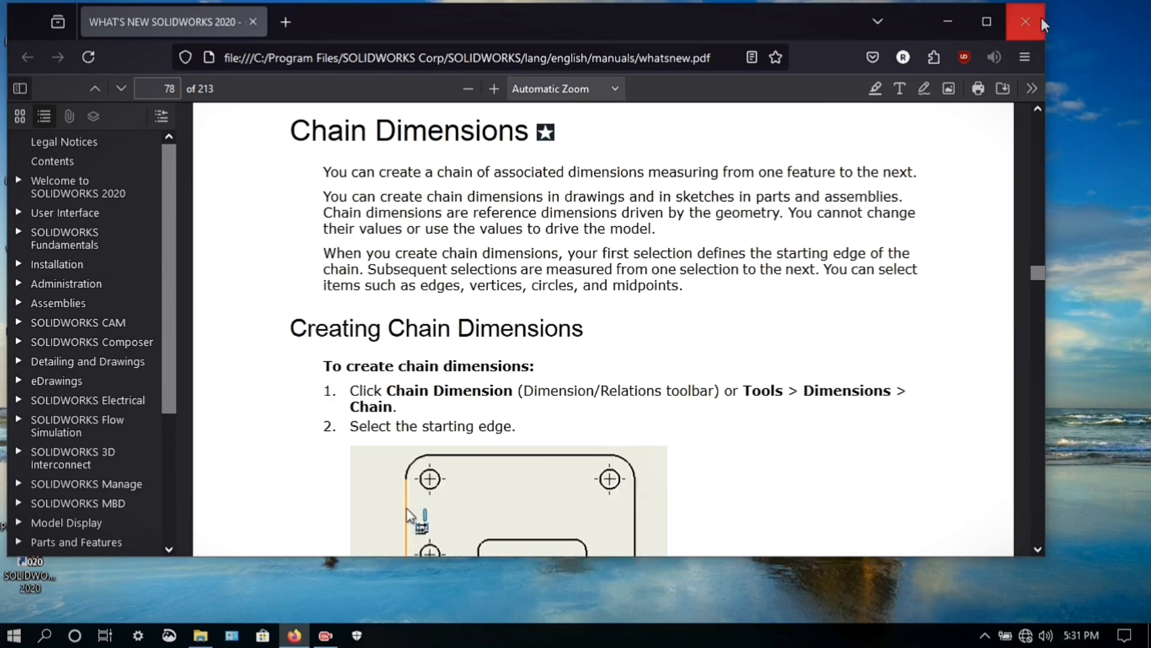
left_click(1040, 18)
right_click(821, 80)
left_click(843, 128)
right_click(836, 124)
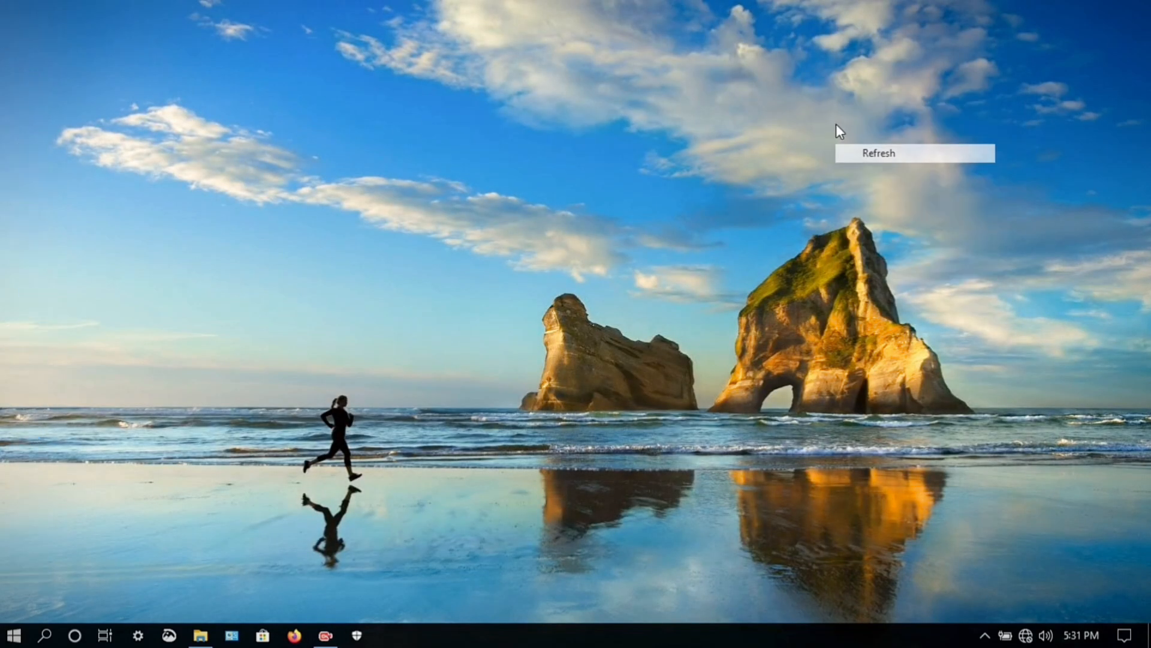
left_click(860, 171)
right_click(833, 123)
left_click(862, 171)
right_click(824, 131)
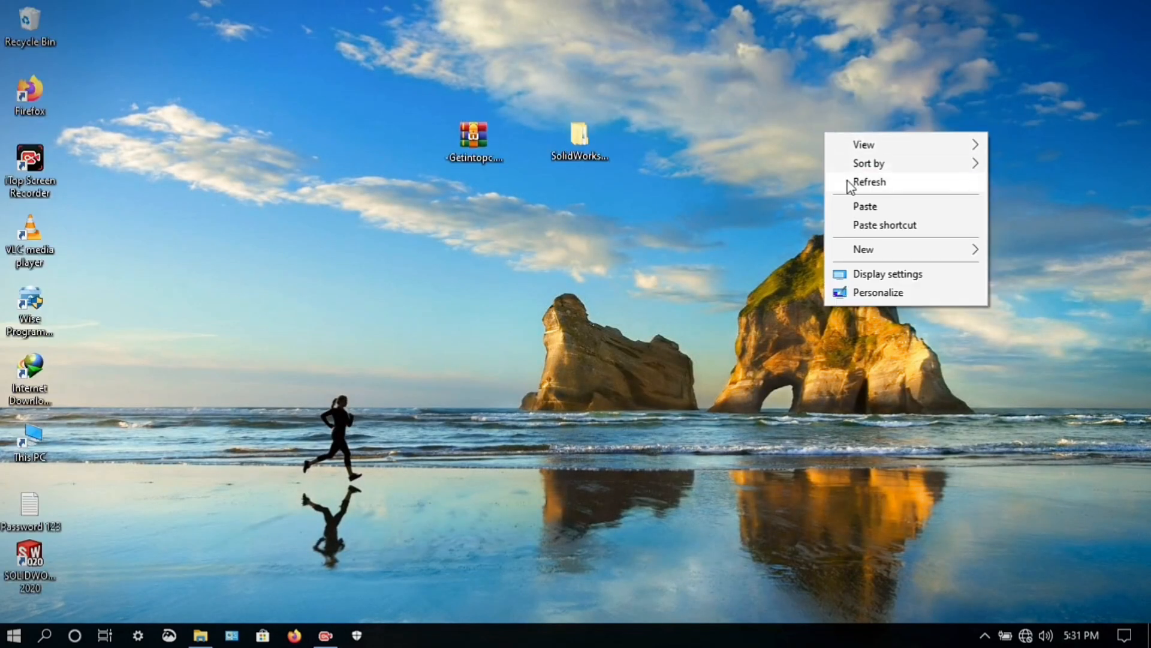
left_click(849, 182)
right_click(822, 151)
left_click(851, 200)
- Copy the SOLIDWORKS folder from Crack\Program Files\SOLIDWORKS Corp inside the desktop folder SolidWorks_2020_SP0_Full_Premiumx64
double_click(577, 141)
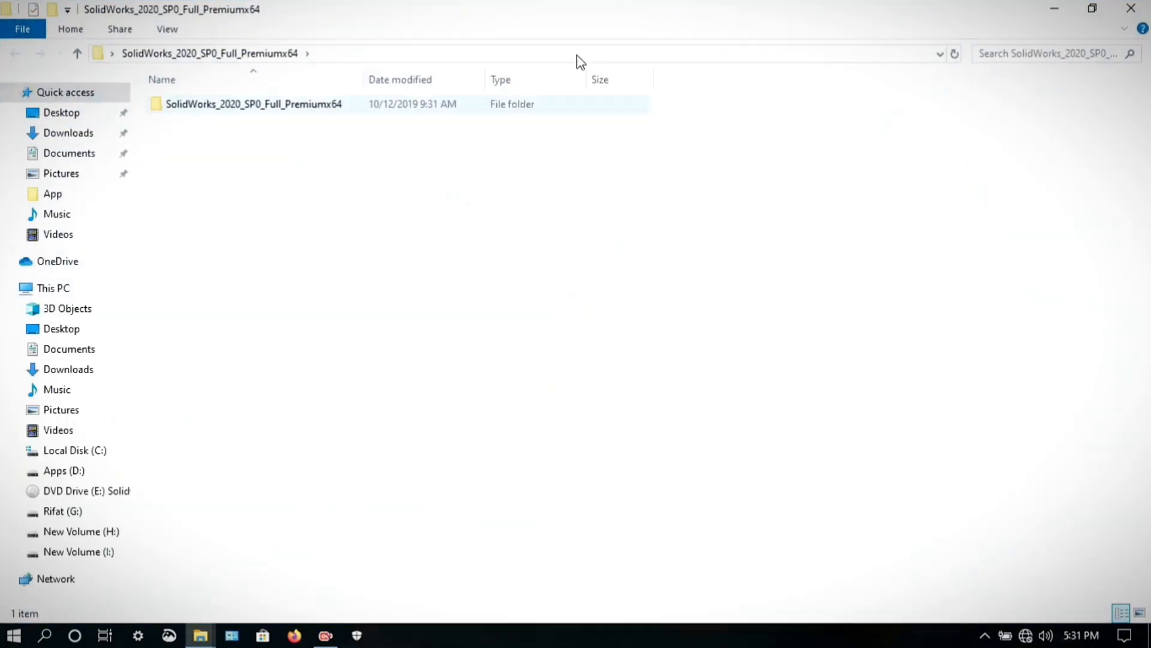
right_click(451, 279)
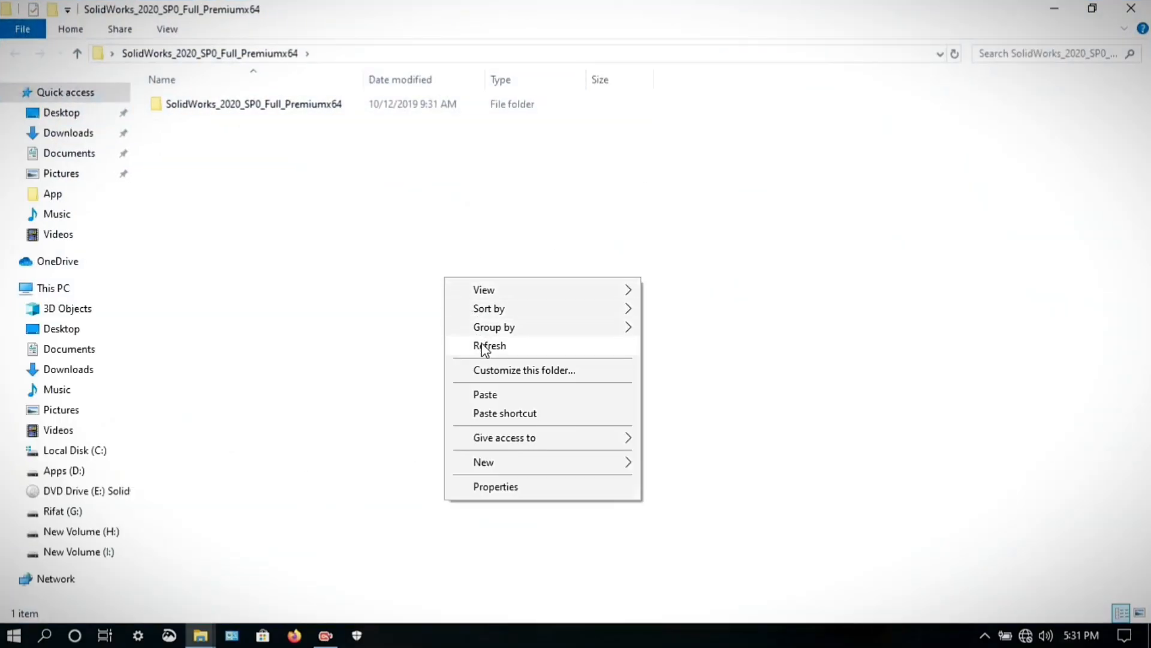
left_click(480, 351)
double_click(278, 107)
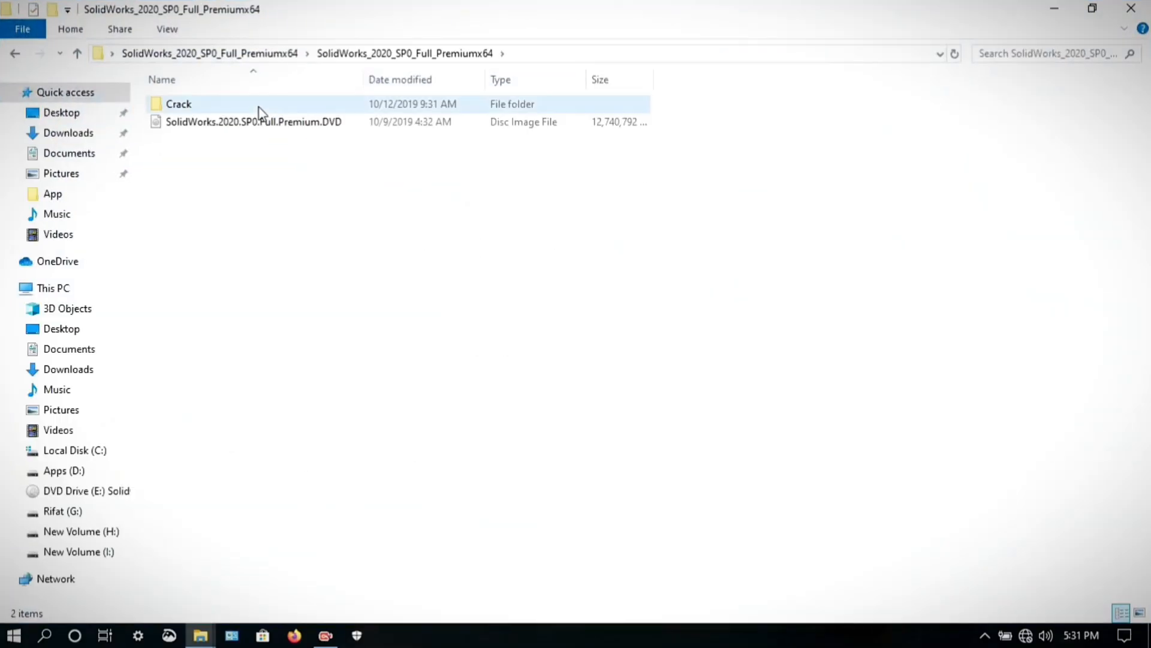
double_click(259, 107)
left_click(245, 109)
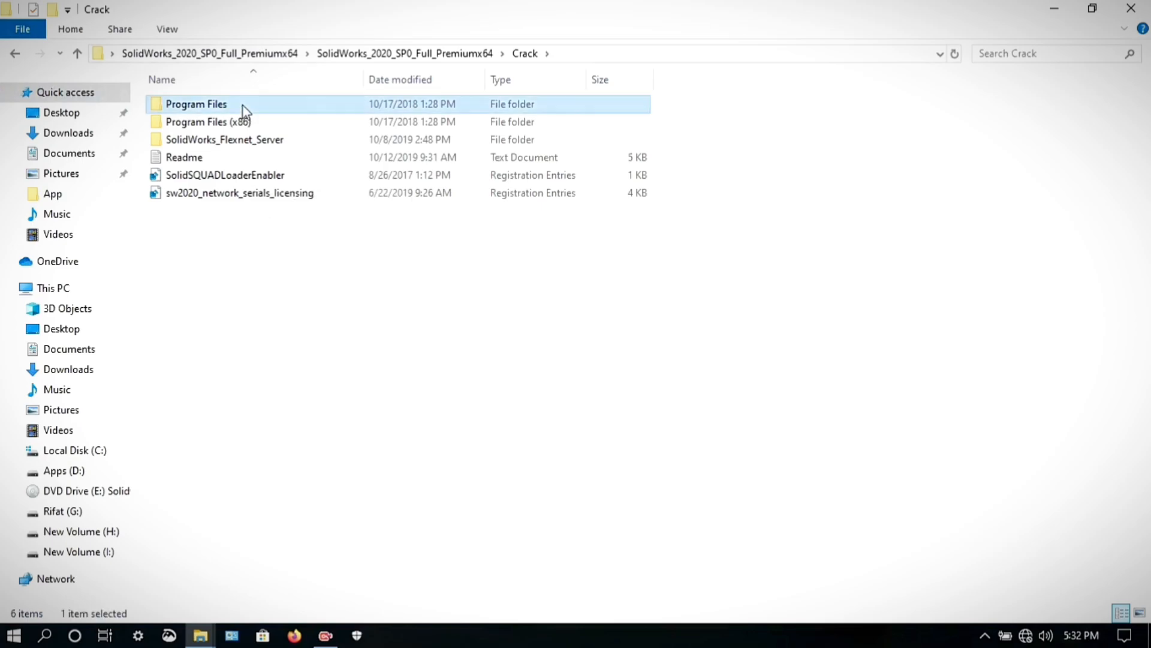
double_click(243, 106)
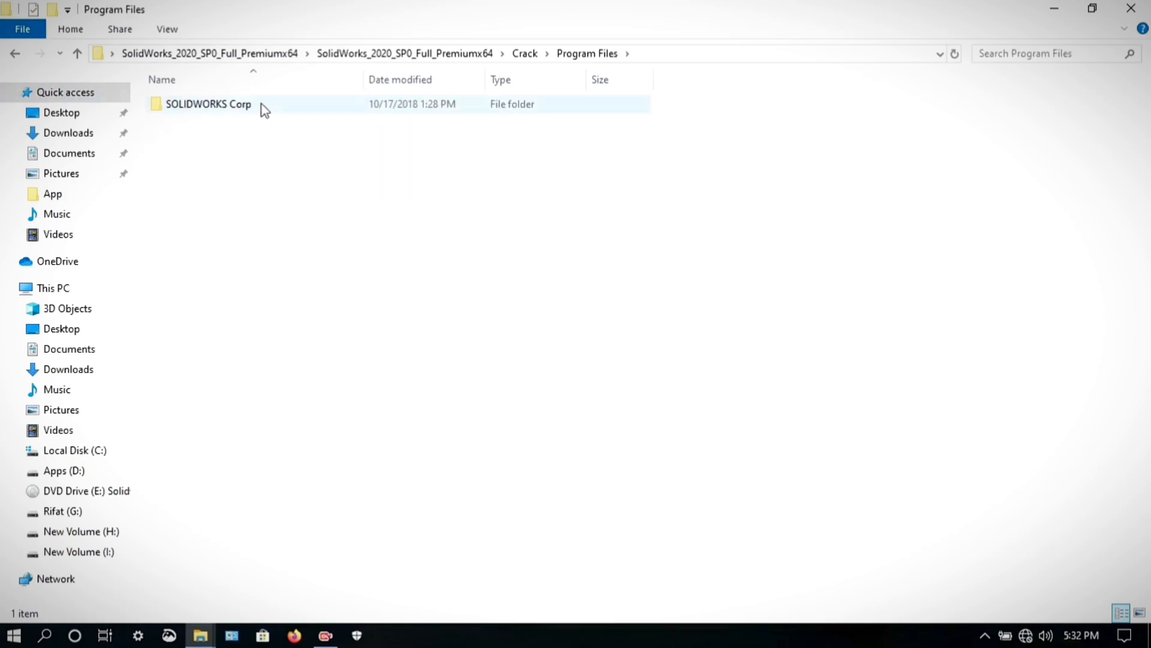
double_click(262, 105)
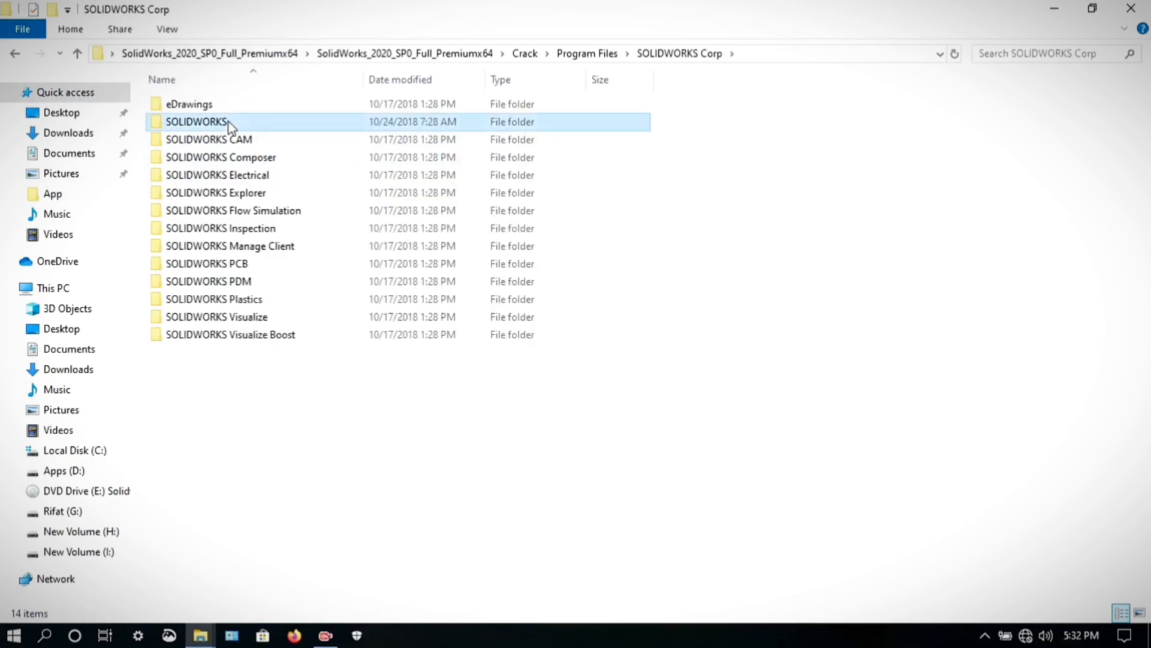
right_click(228, 121)
left_click(279, 430)
- Go to the installed SOLIDWORKS Corp folder in Program Files on Local Disk (C:) and select its SOLIDWORKS folder
left_click(106, 451)
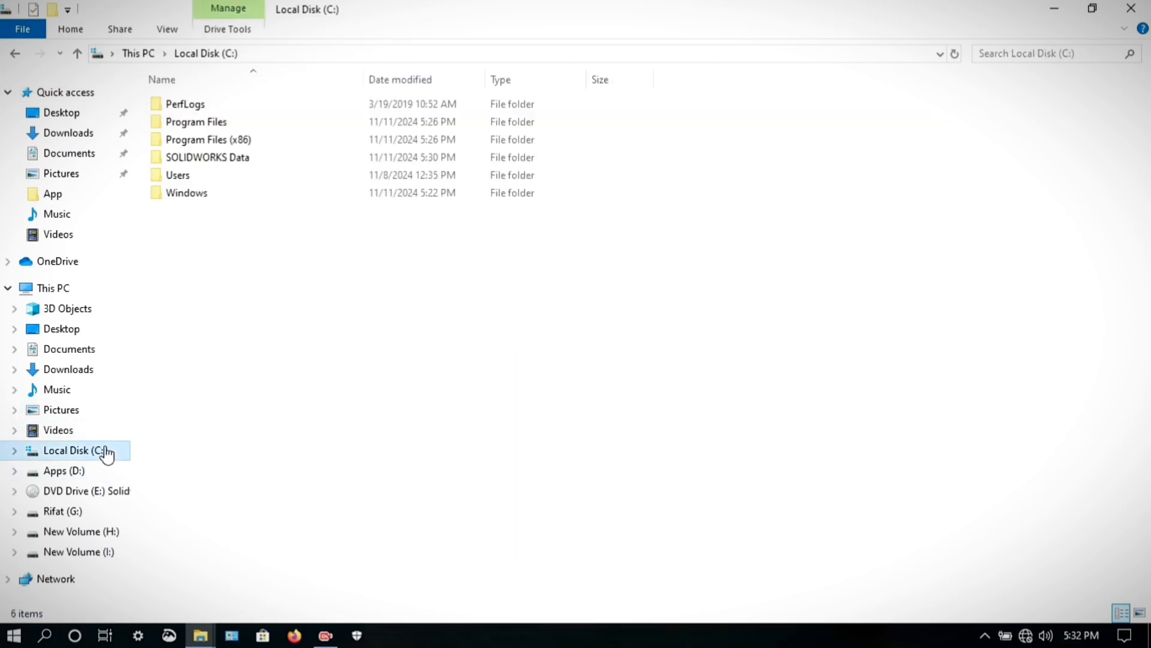
left_click(234, 124)
double_click(251, 121)
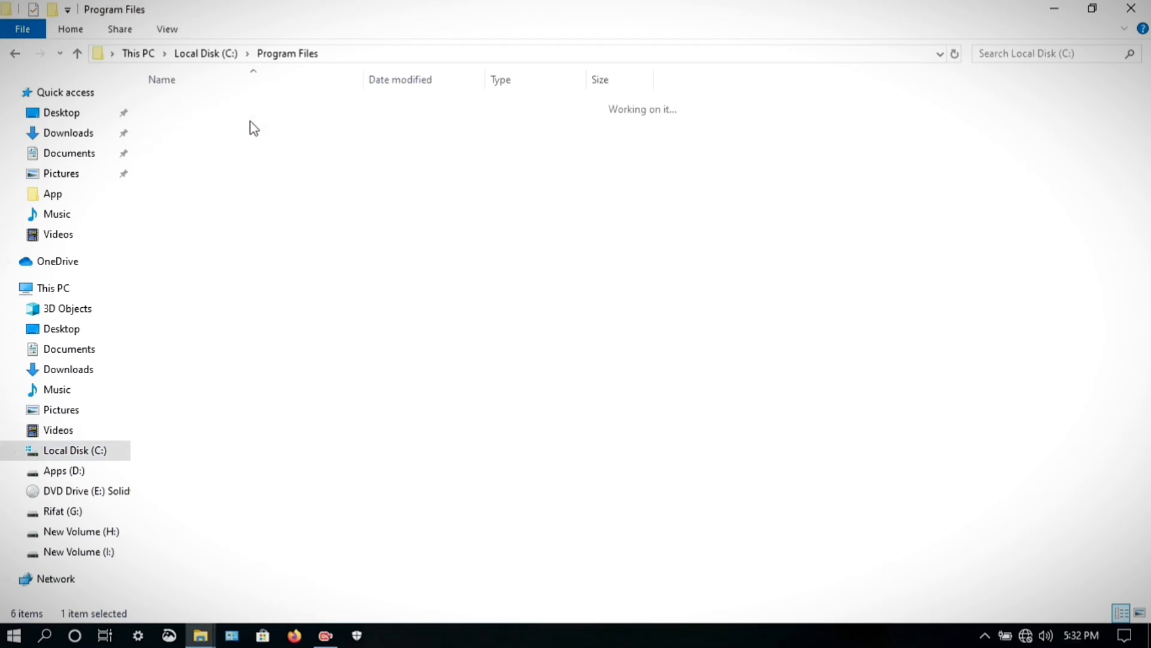
double_click(275, 243)
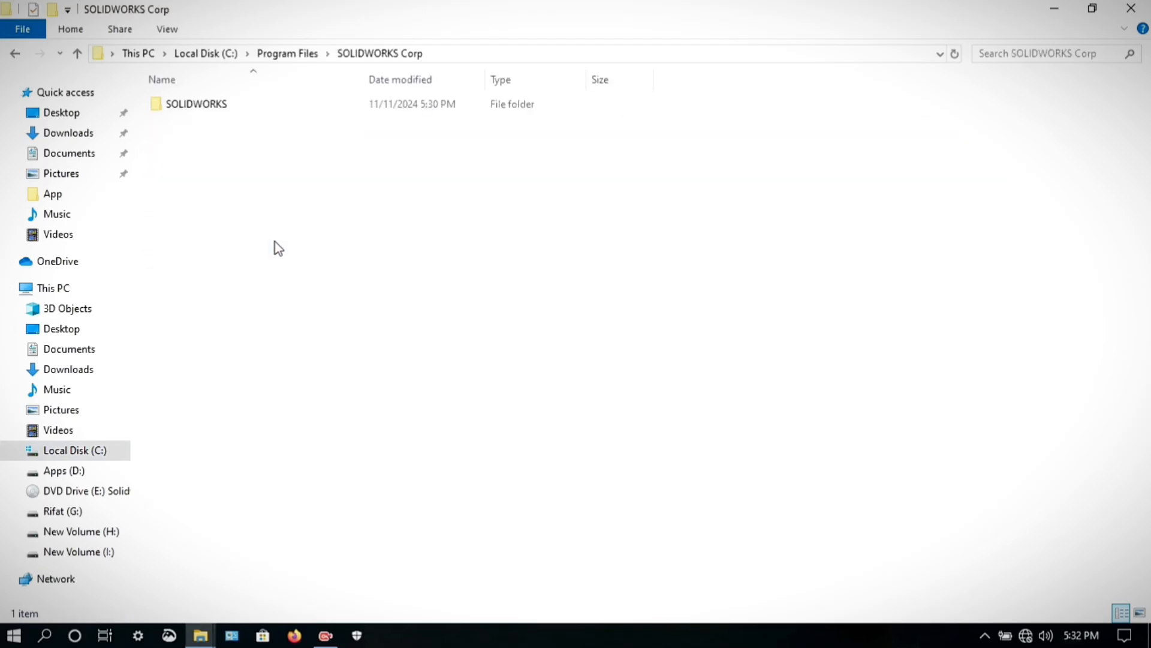
left_click(259, 109)
- End the SldWorks_fs background process in Task Manager, check the remaining processes, and close Task Manager
right_click(643, 632)
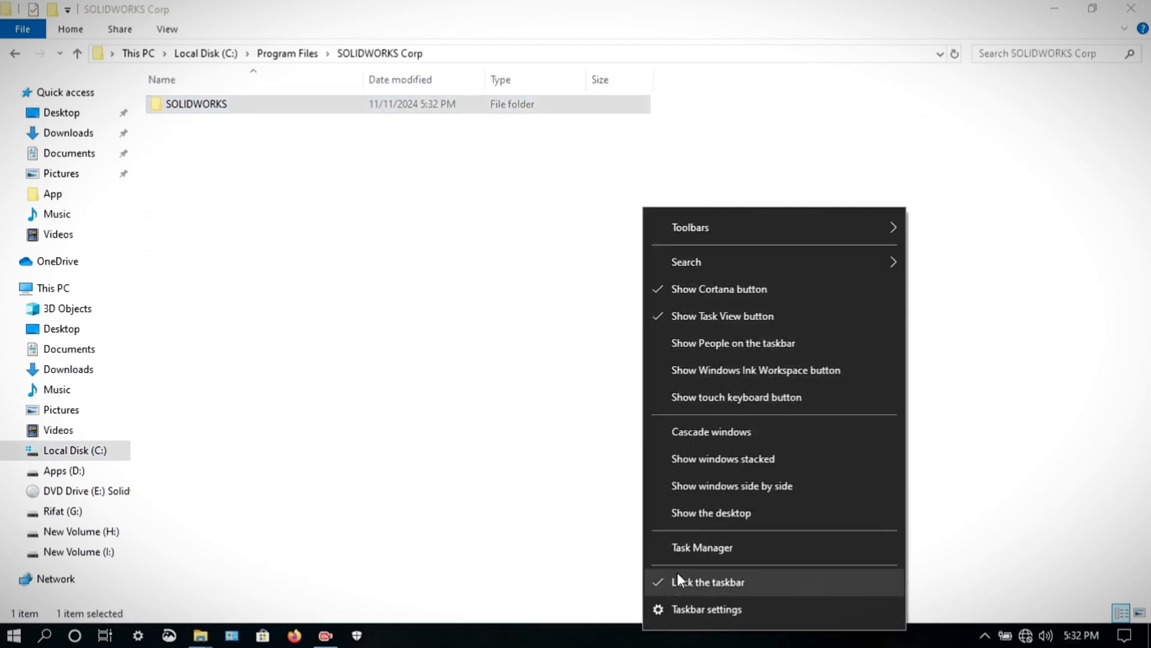
left_click(689, 552)
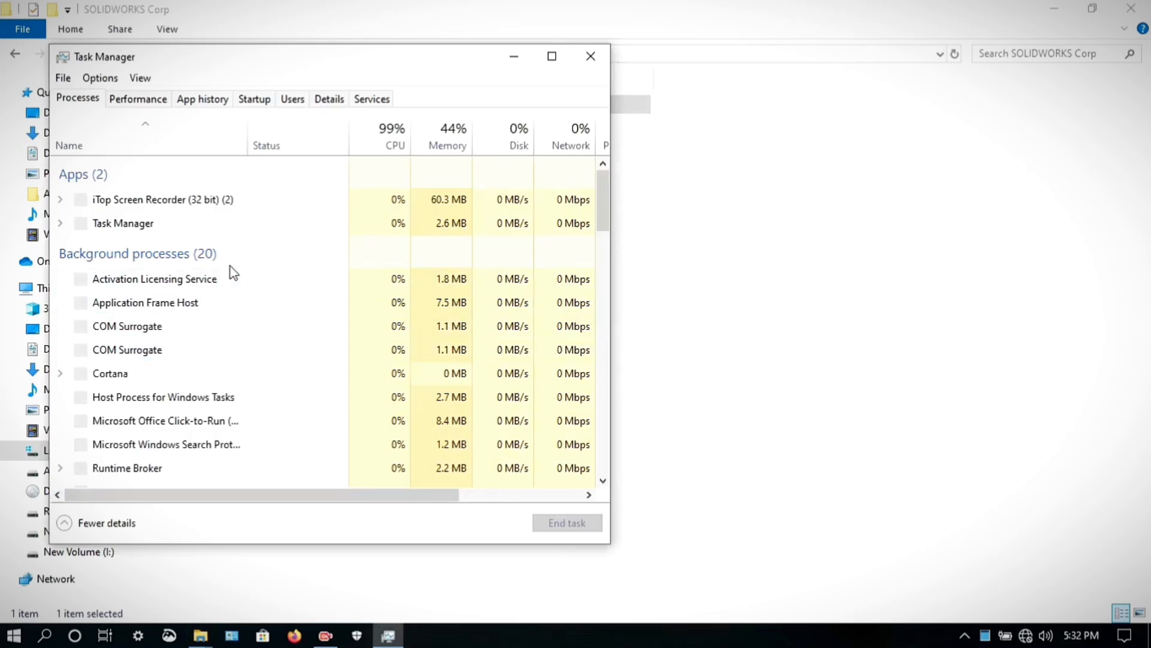
key("s")
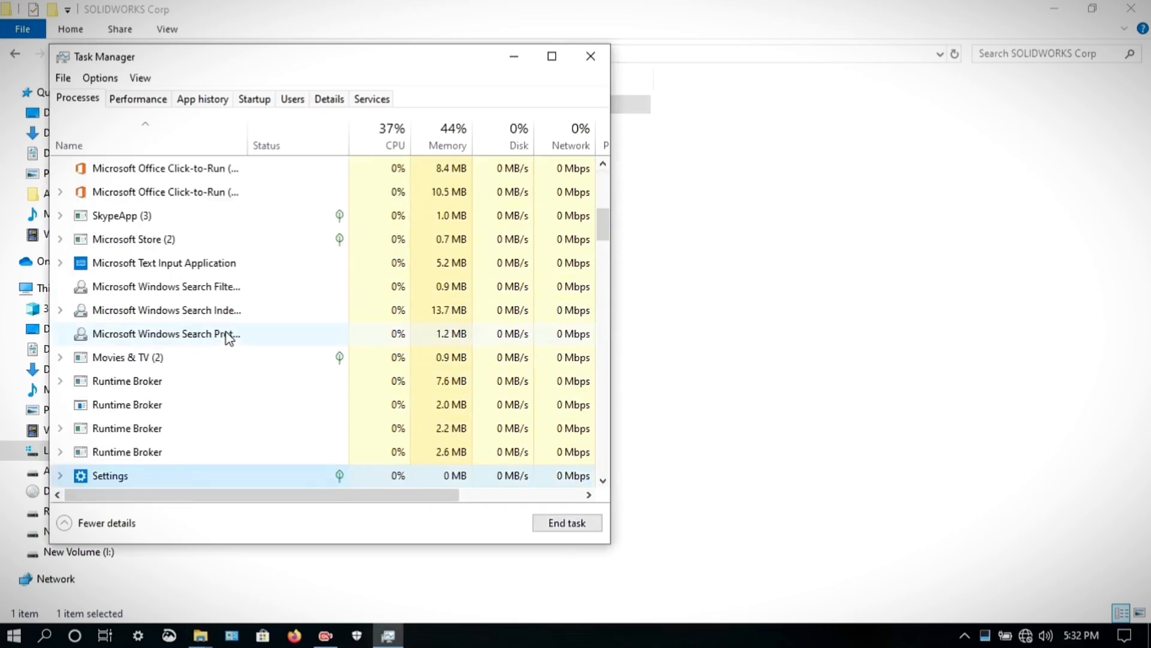
scroll(228, 337, "down", 2)
right_click(221, 402)
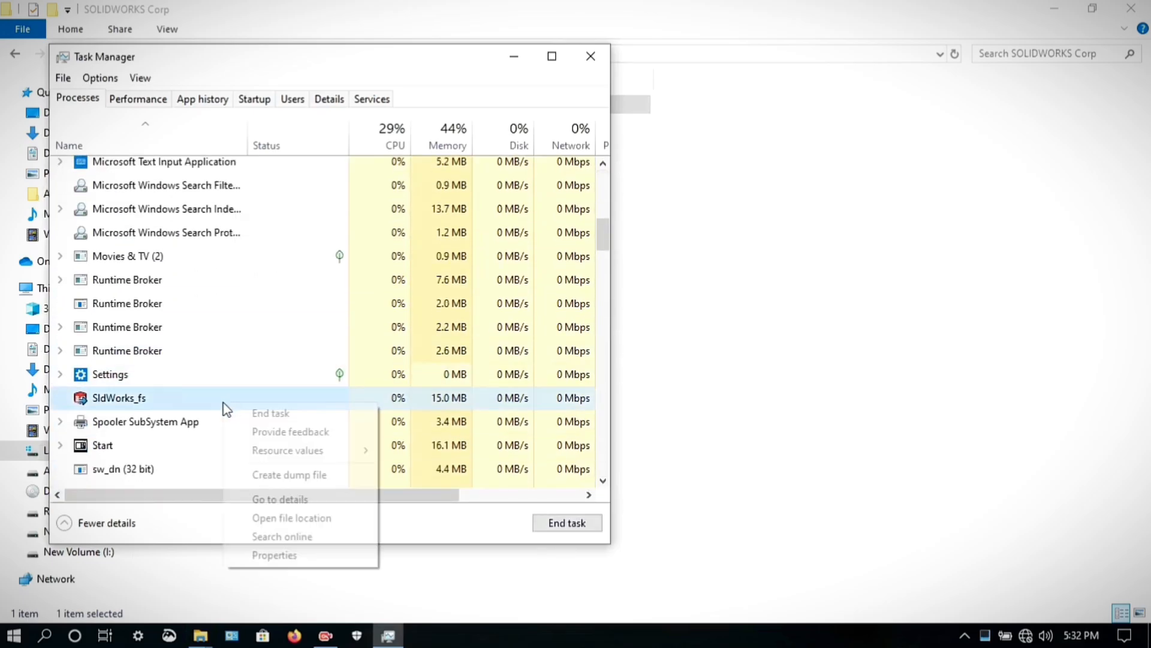
left_click(268, 415)
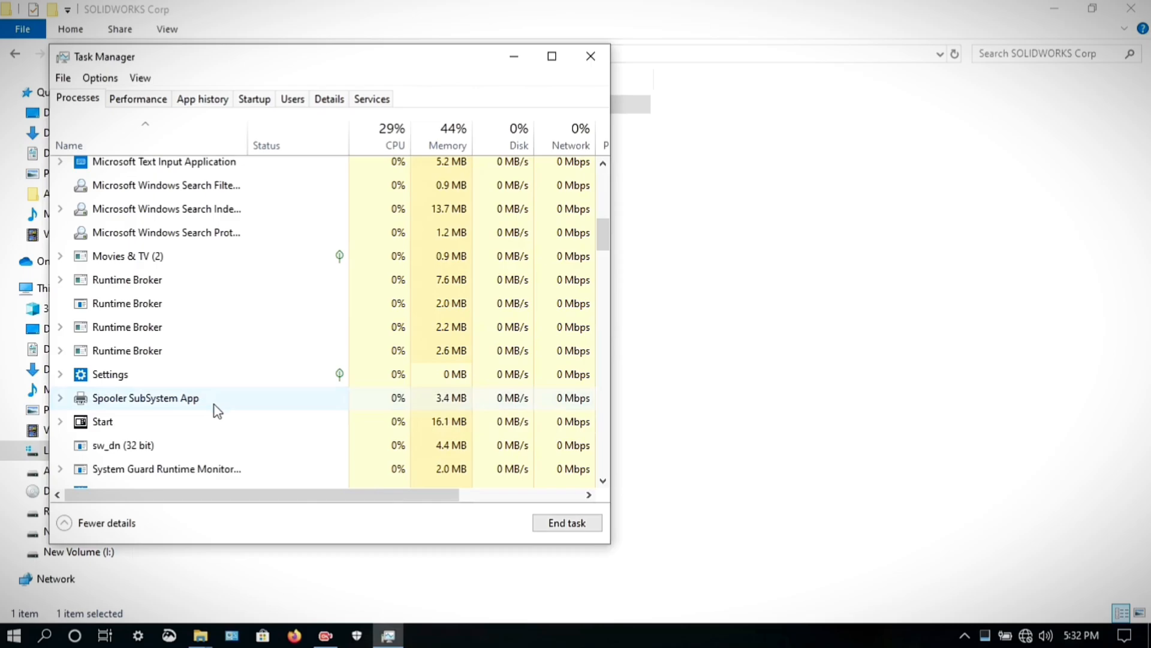
scroll(217, 411, "down", 3)
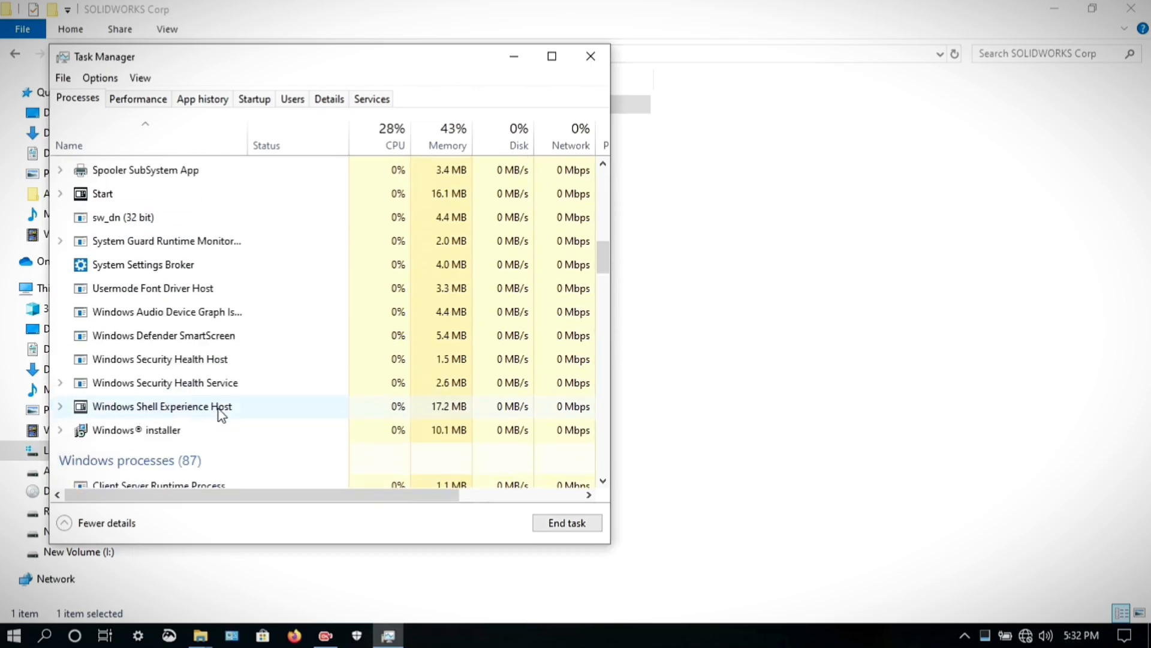
scroll(218, 412, "down", 2)
scroll(226, 380, "up", 2)
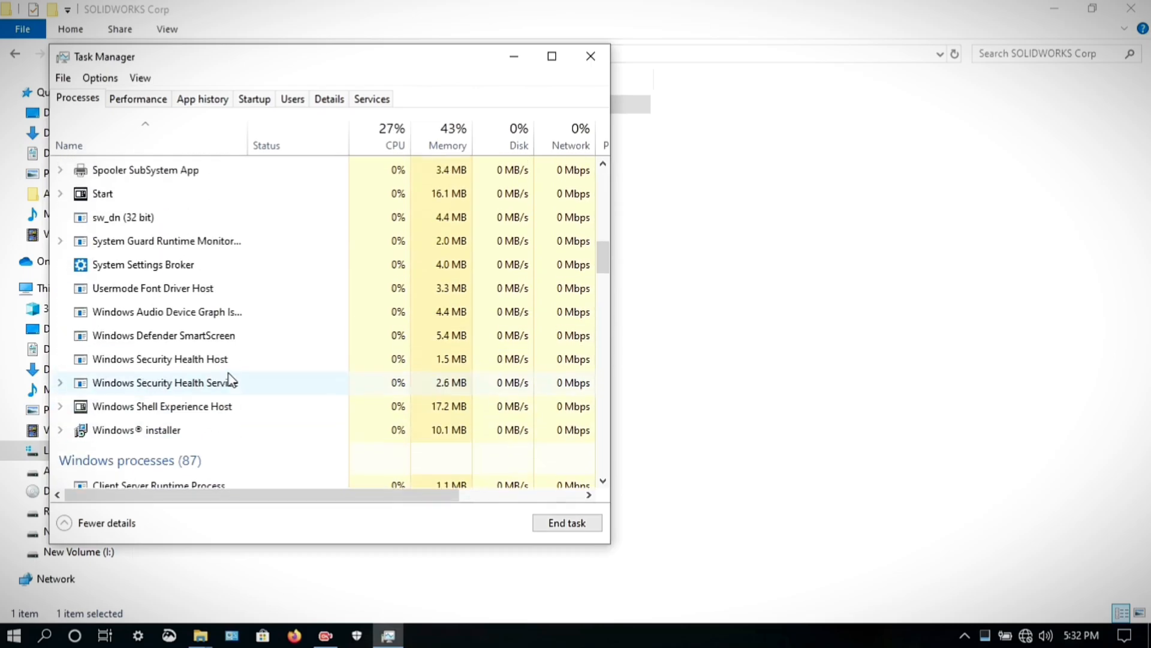
scroll(227, 382, "up", 1)
left_click(591, 56)
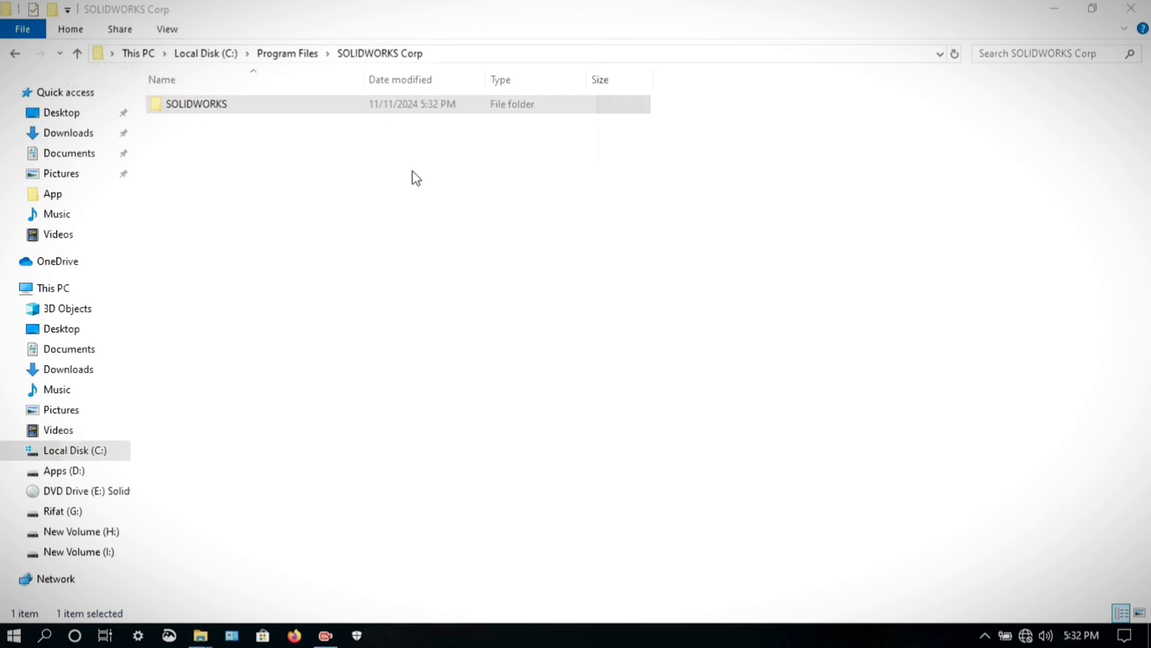
- Paste the copied folder into the installed SOLIDWORKS Corp folder, replacing files with the same names and granting administrator permission for each subfolder
right_click(376, 173)
left_click(434, 288)
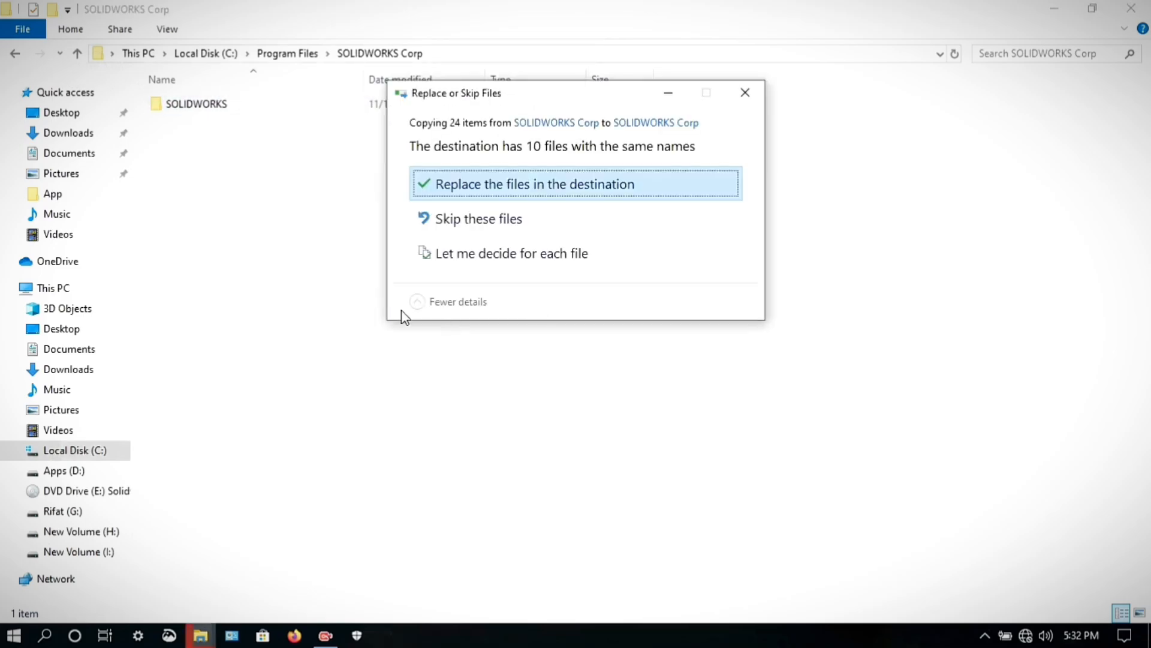
left_click(472, 187)
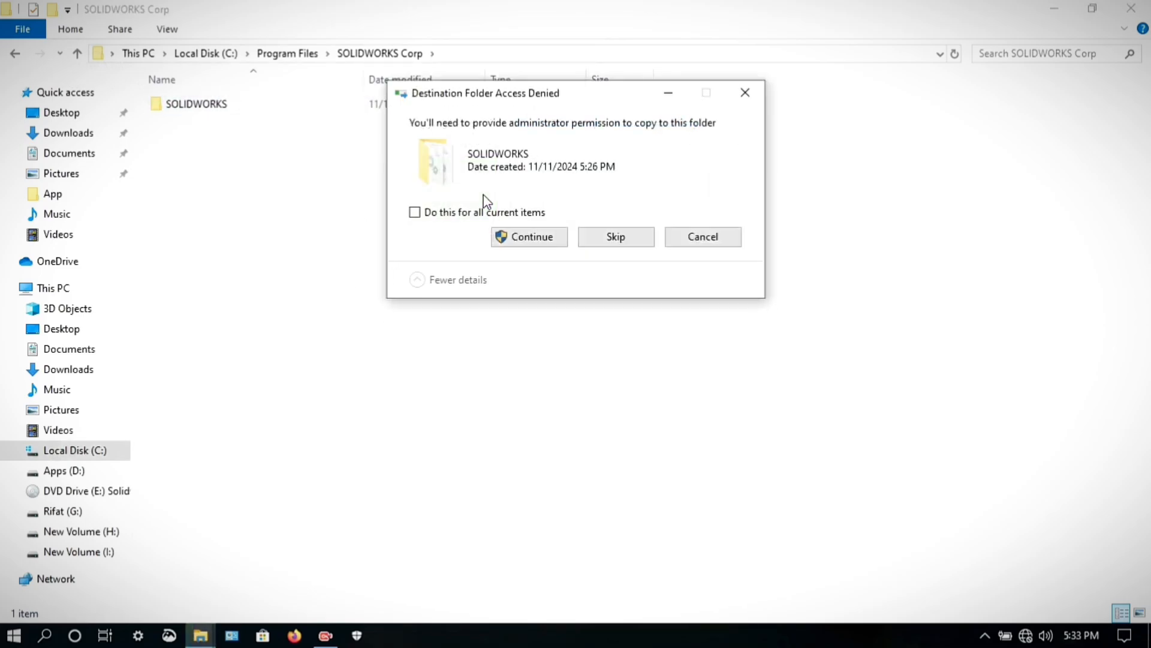
left_click(512, 239)
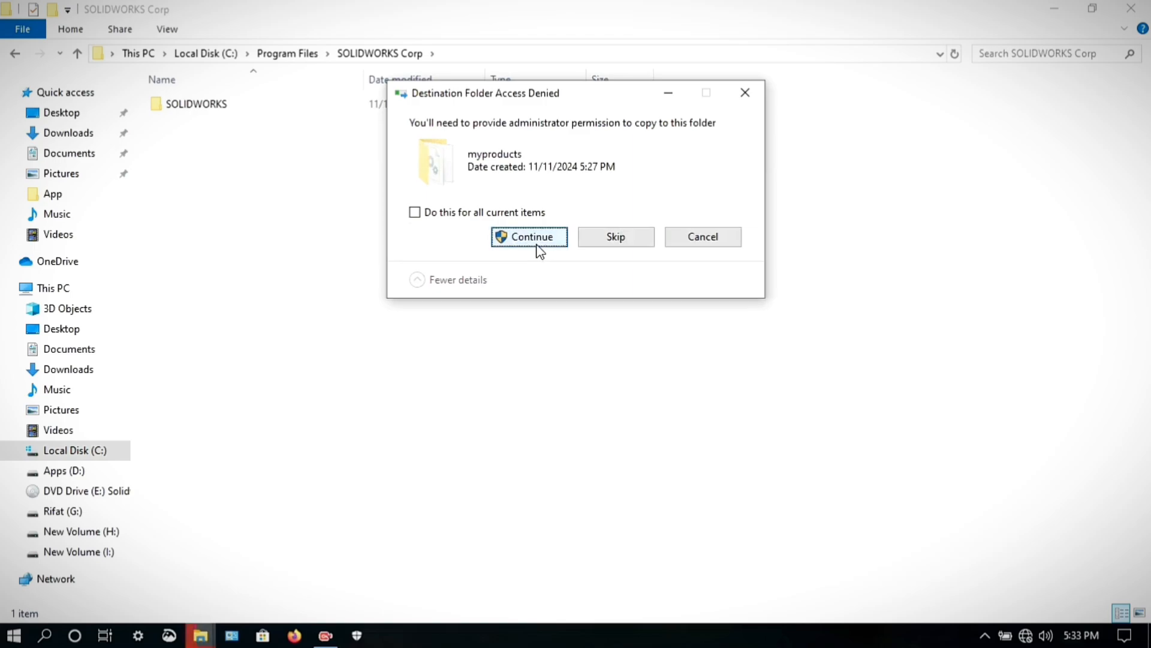
left_click(538, 245)
left_click(540, 240)
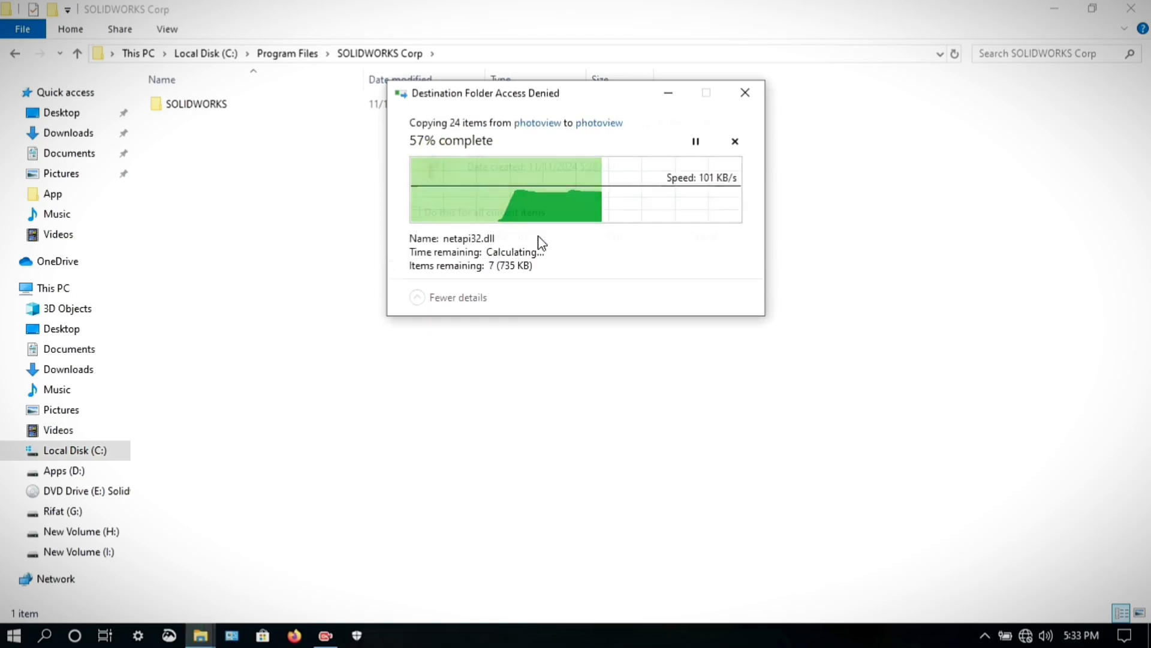
left_click(541, 240)
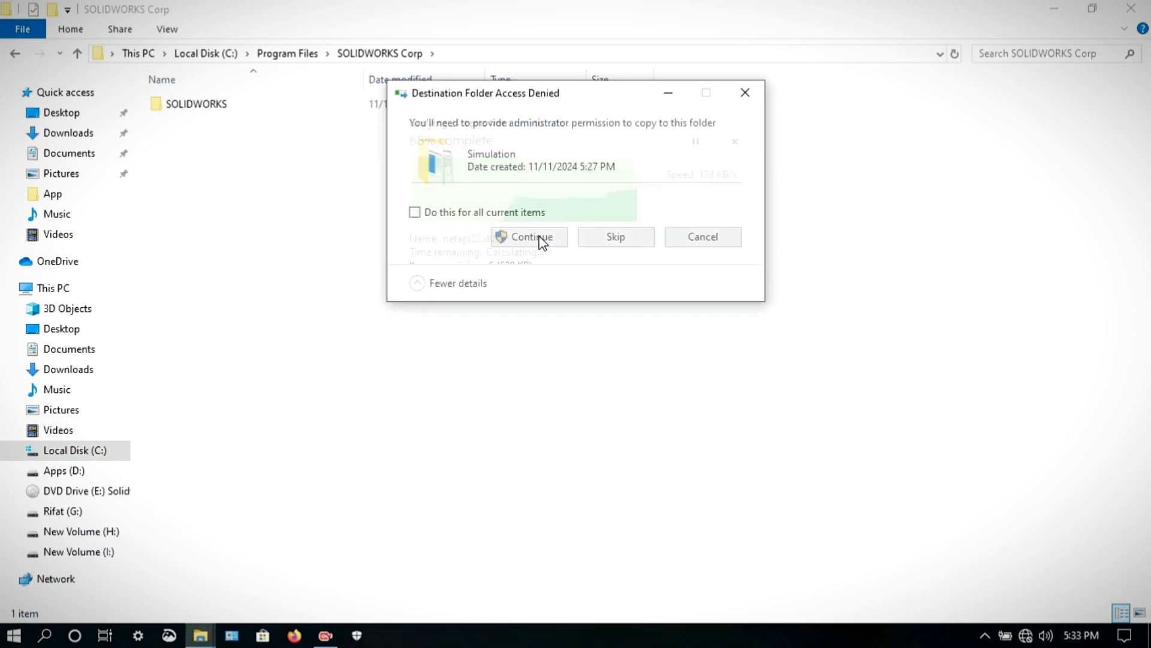
left_click(540, 240)
left_click(540, 240)
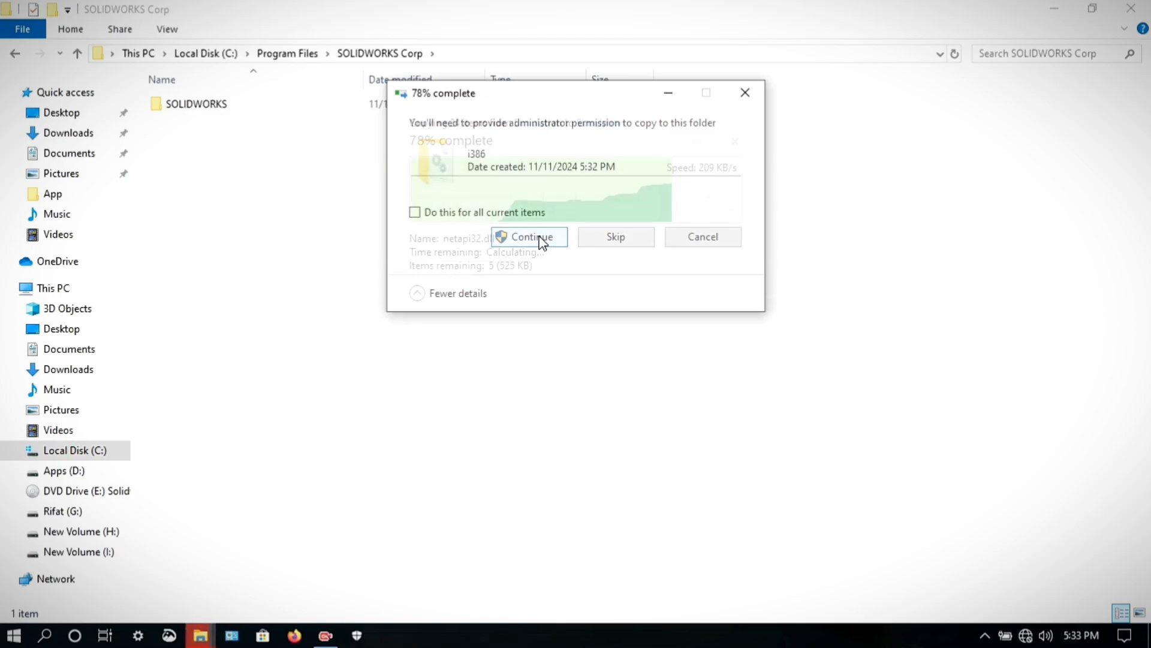
left_click(540, 239)
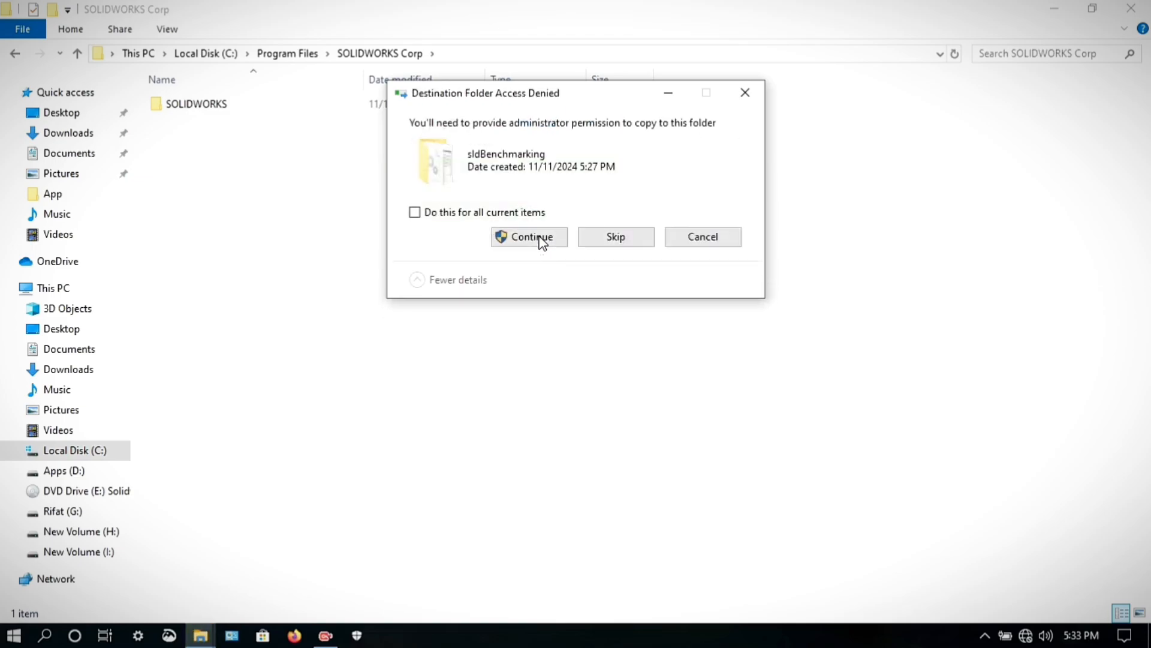
left_click(540, 237)
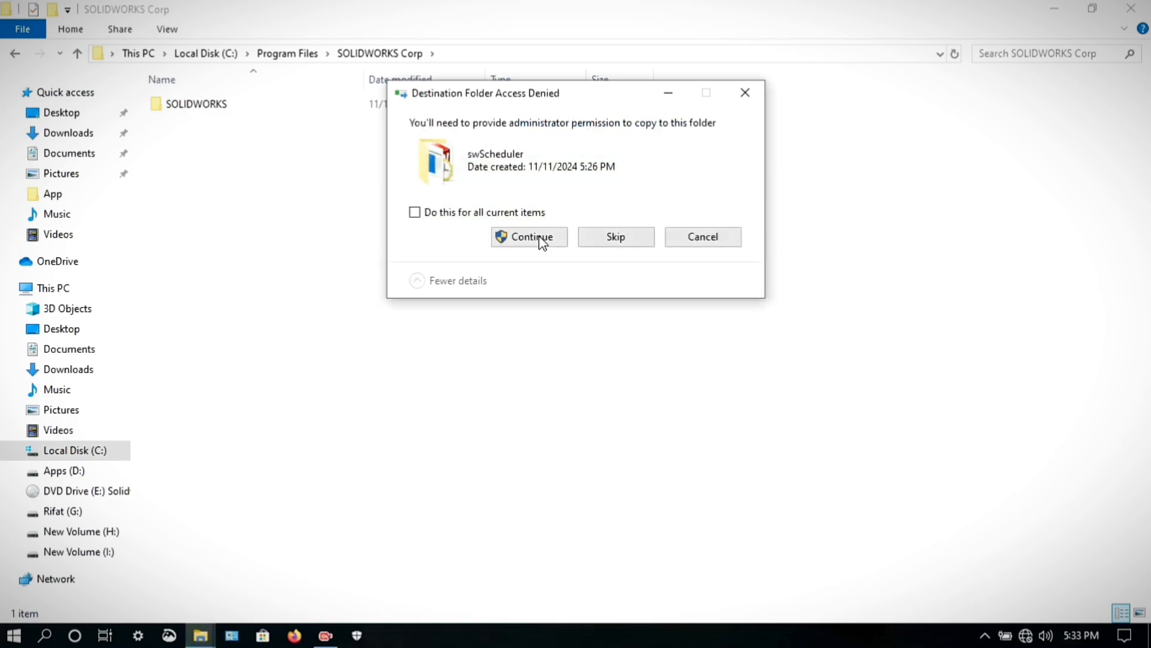
left_click(539, 238)
left_click(541, 240)
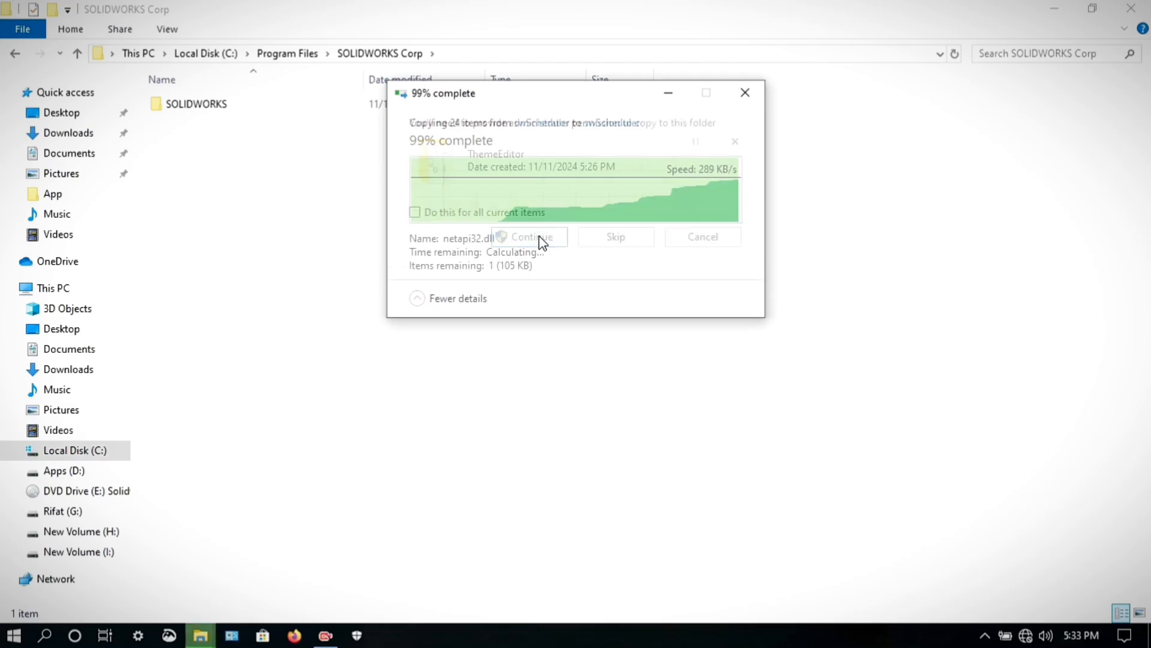
right_click(407, 231)
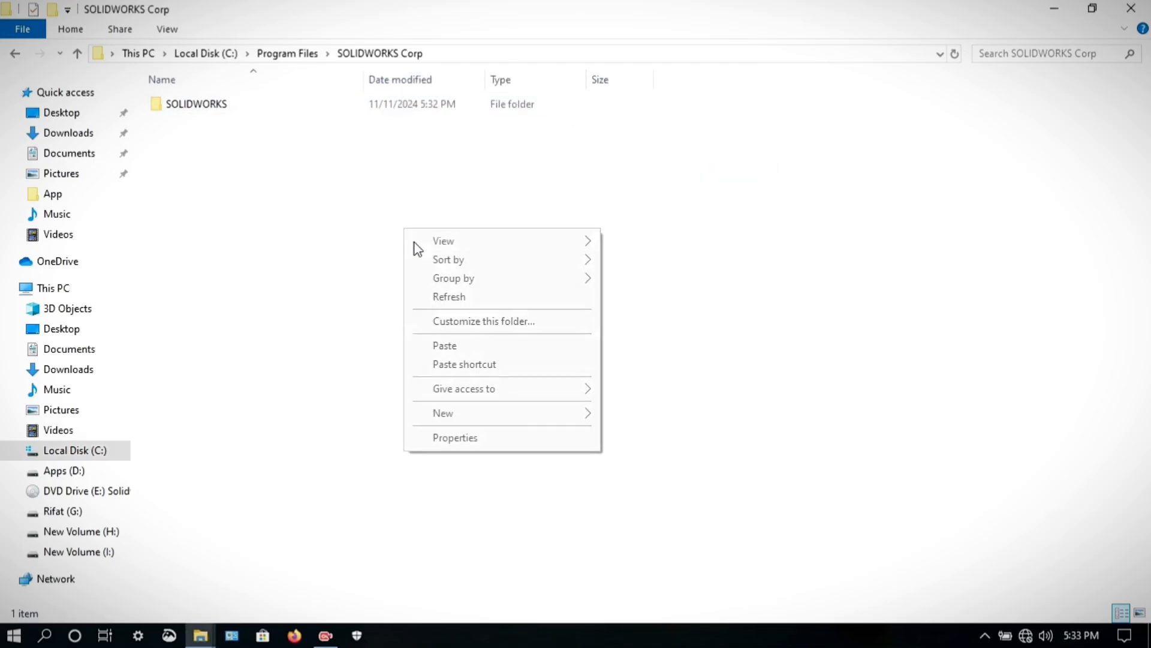
left_click(433, 297)
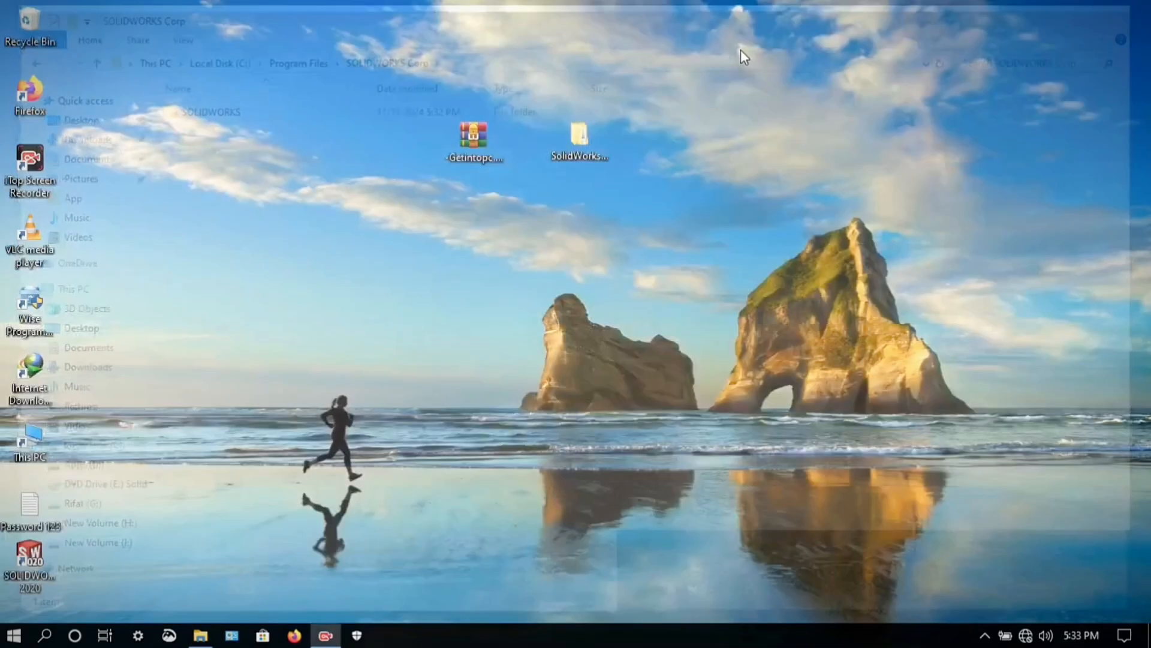
right_click(560, 63)
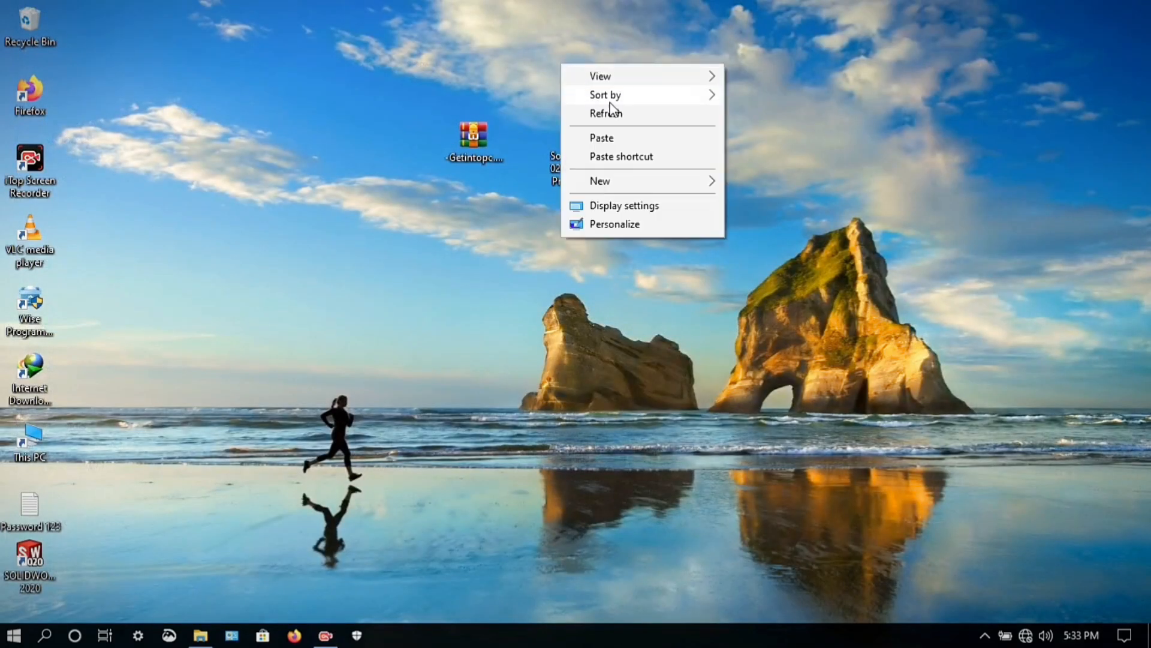
left_click(628, 109)
right_click(637, 52)
right_click(686, 91)
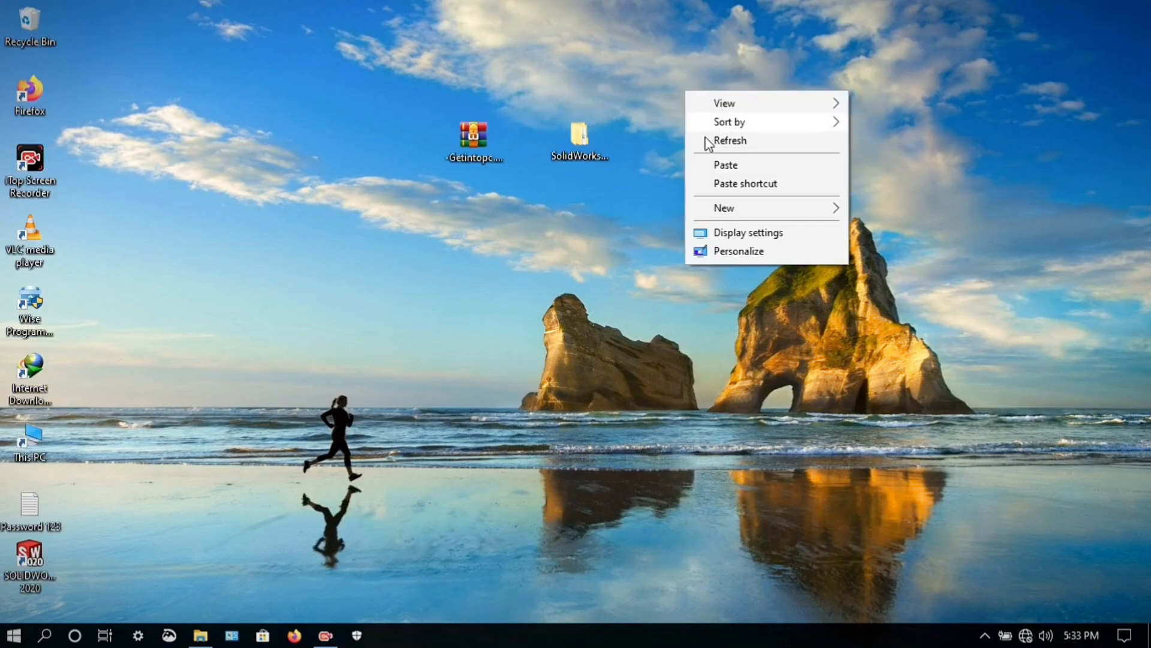
left_click(701, 140)
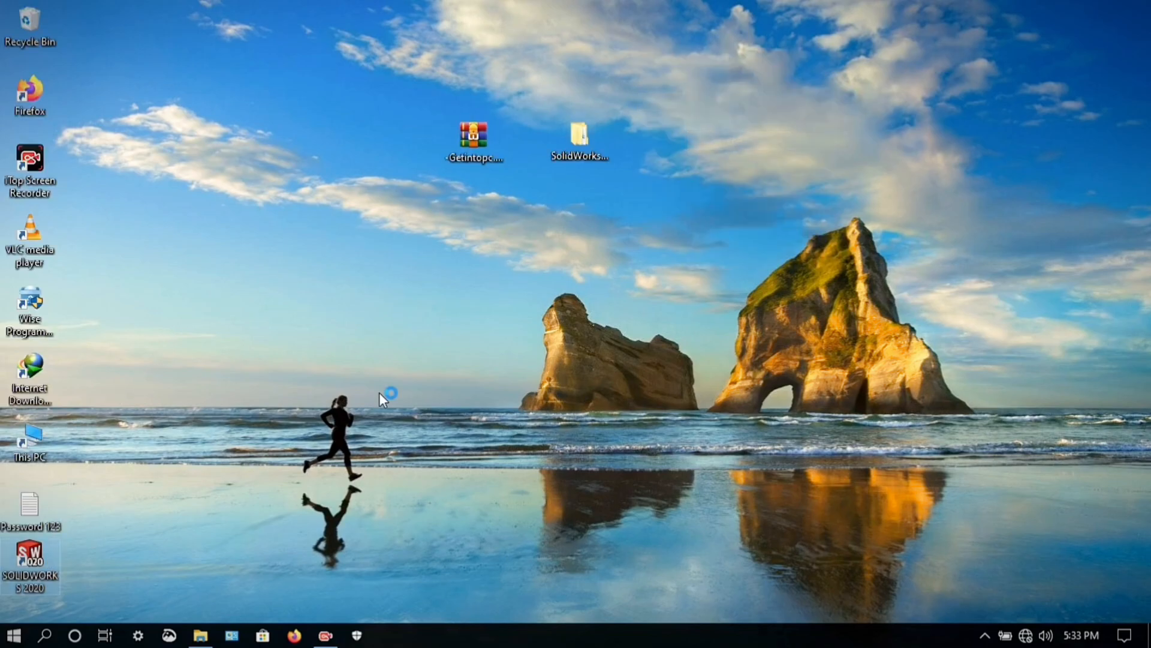
- Launch SOLIDWORKS 2020 from the desktop, move its shortcut away from the icon column, and refresh the desktop
left_click_drag(30, 563, 201, 287)
right_click(247, 138)
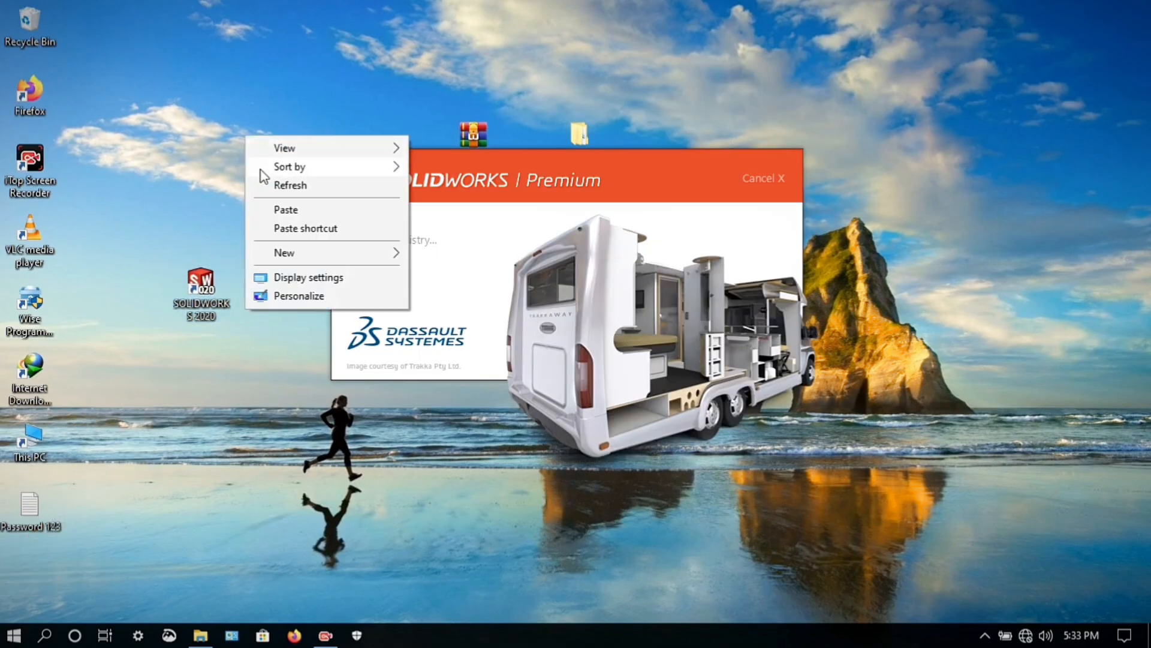
left_click(264, 183)
right_click(247, 127)
left_click(268, 175)
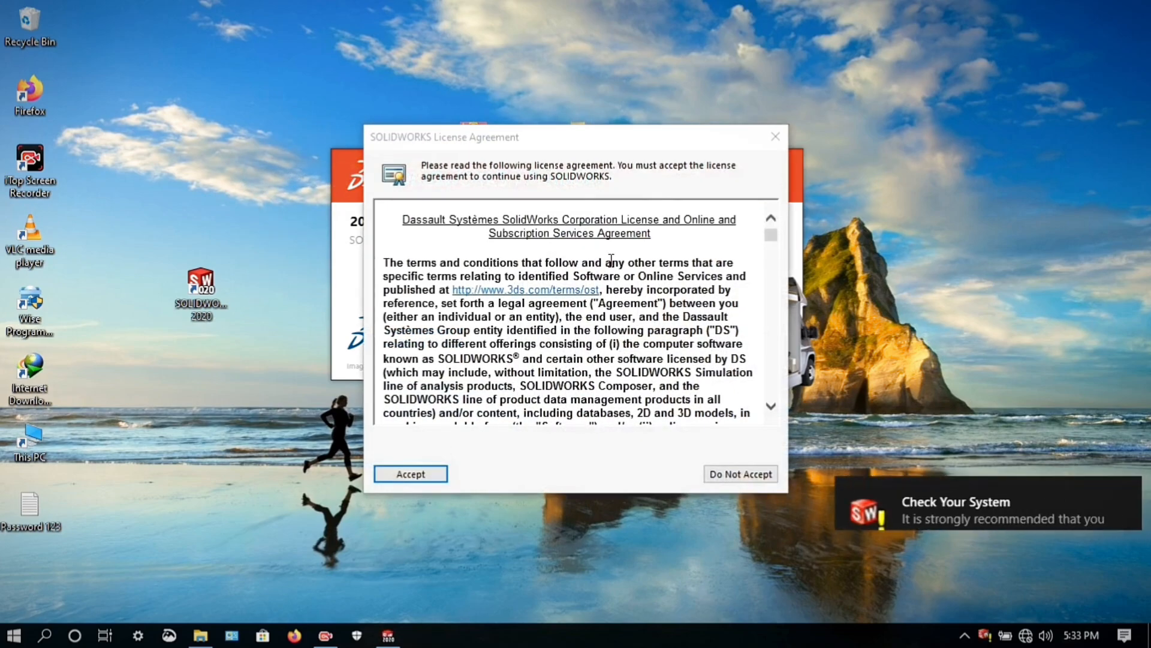
- Accept the SOLIDWORKS license agreement and create a new part
left_click(428, 478)
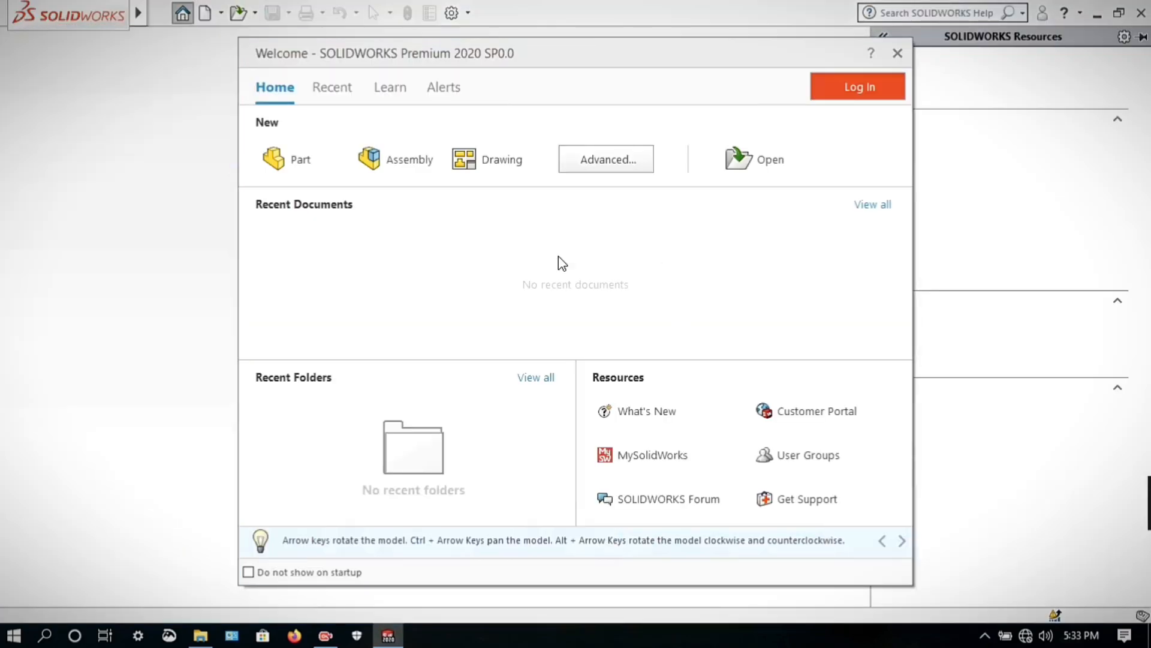
left_click(327, 170)
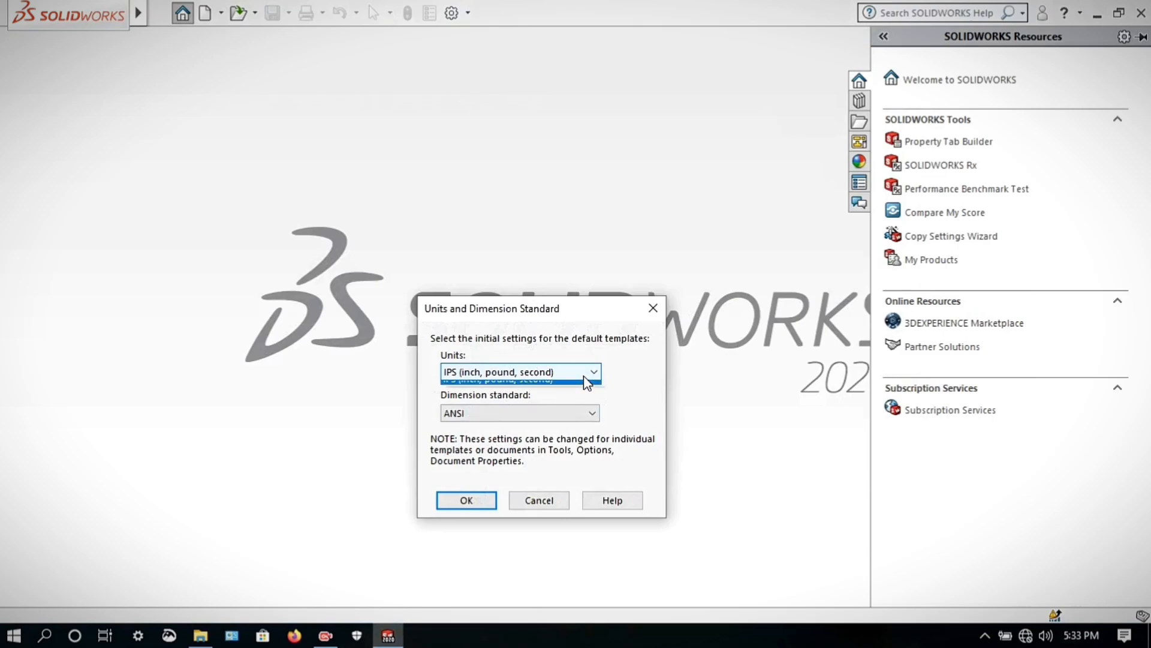
- Set the default template units to MMGS (millimeter, gram, second), choose the dimension standard, and accept the settings
left_click(542, 386)
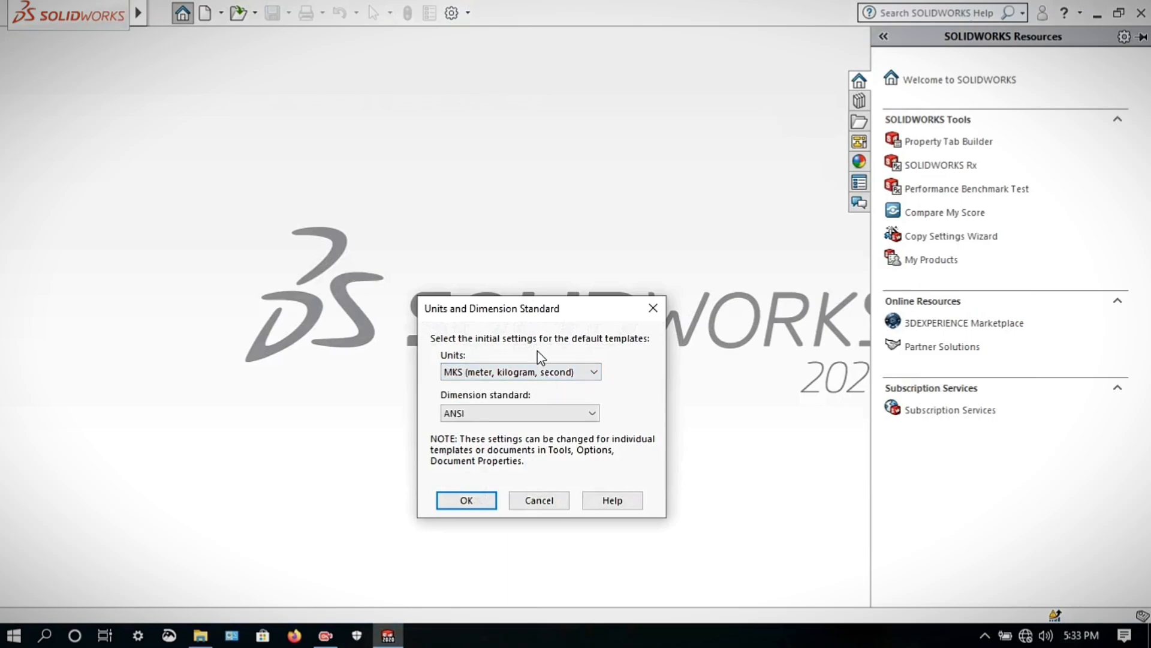
left_click(538, 376)
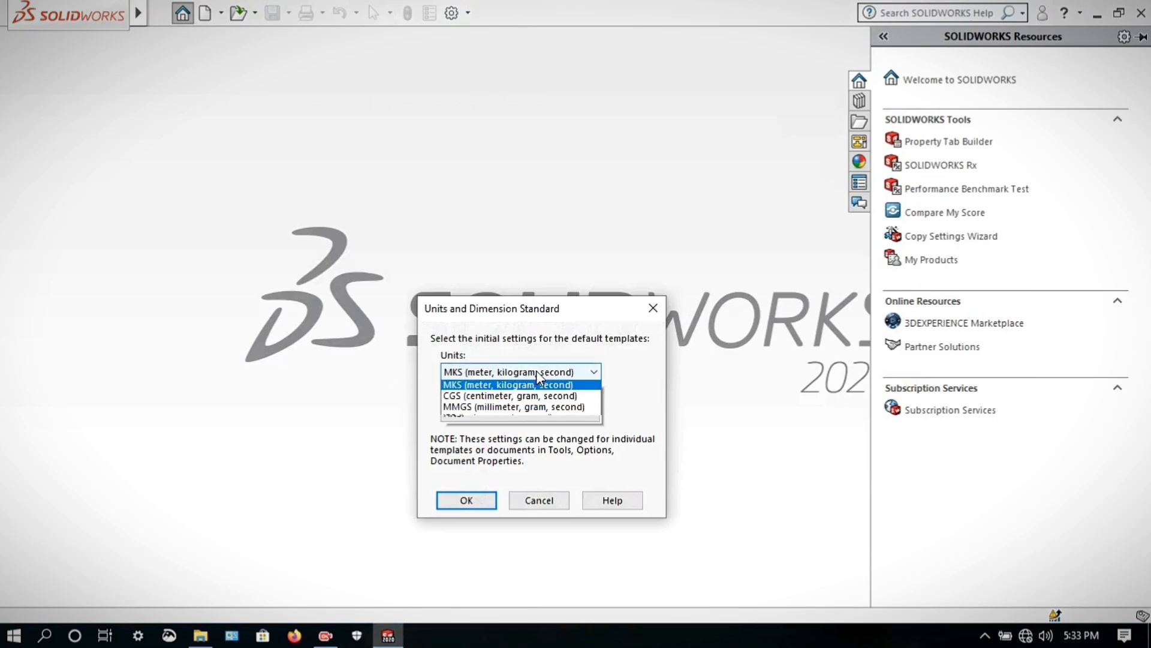
left_click(530, 404)
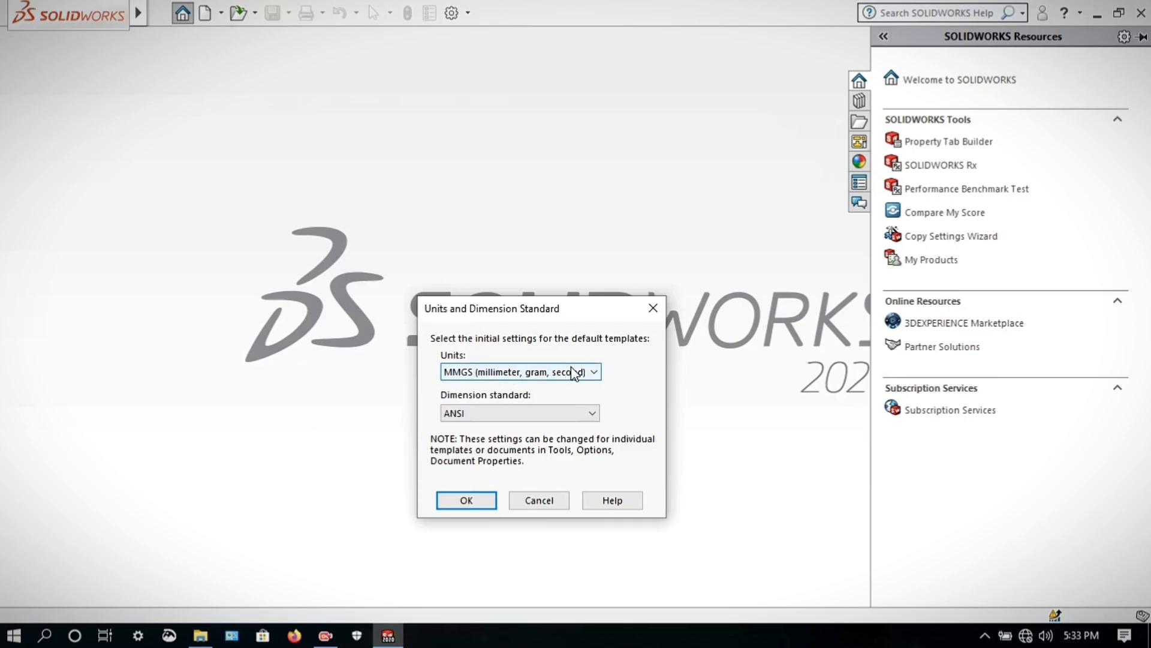
left_click(514, 413)
left_click(486, 439)
left_click(475, 501)
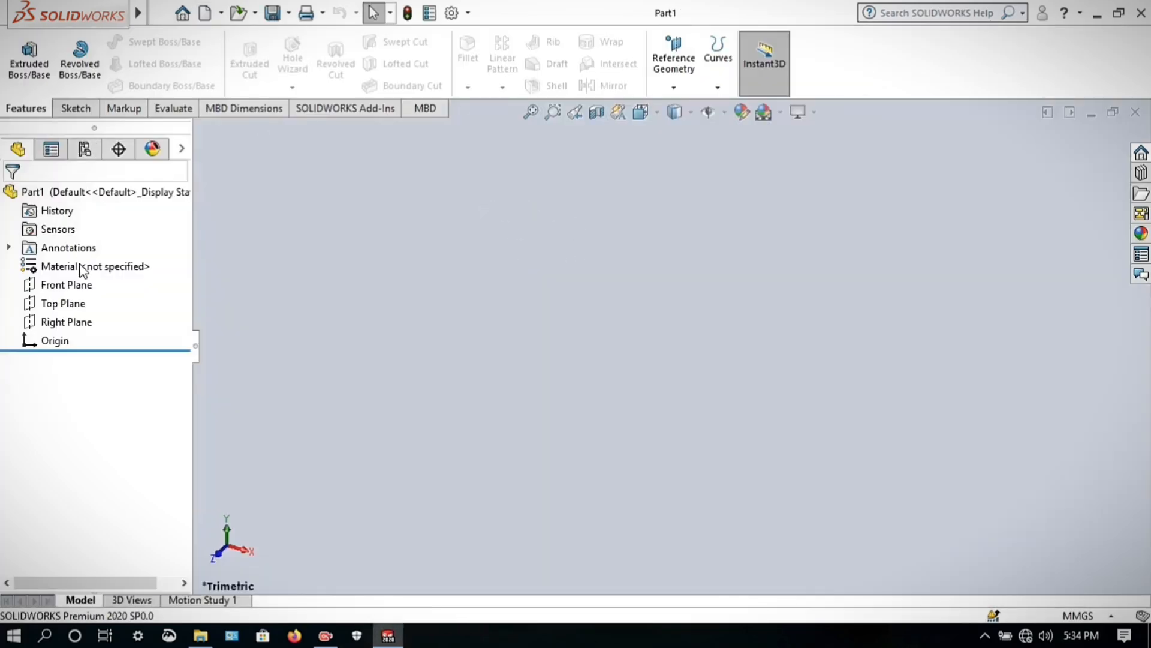
- Start a sketch on the Front Plane and highlight the Top Plane and Front Plane in turn
left_click(81, 286)
left_click(107, 256)
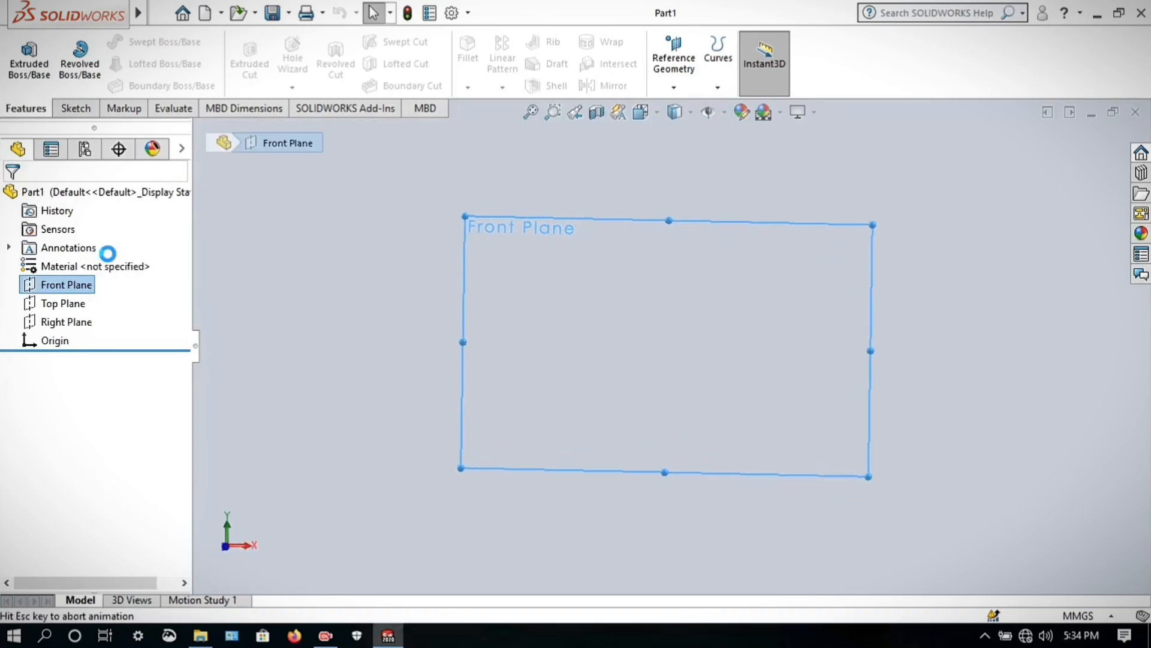
left_click(63, 303)
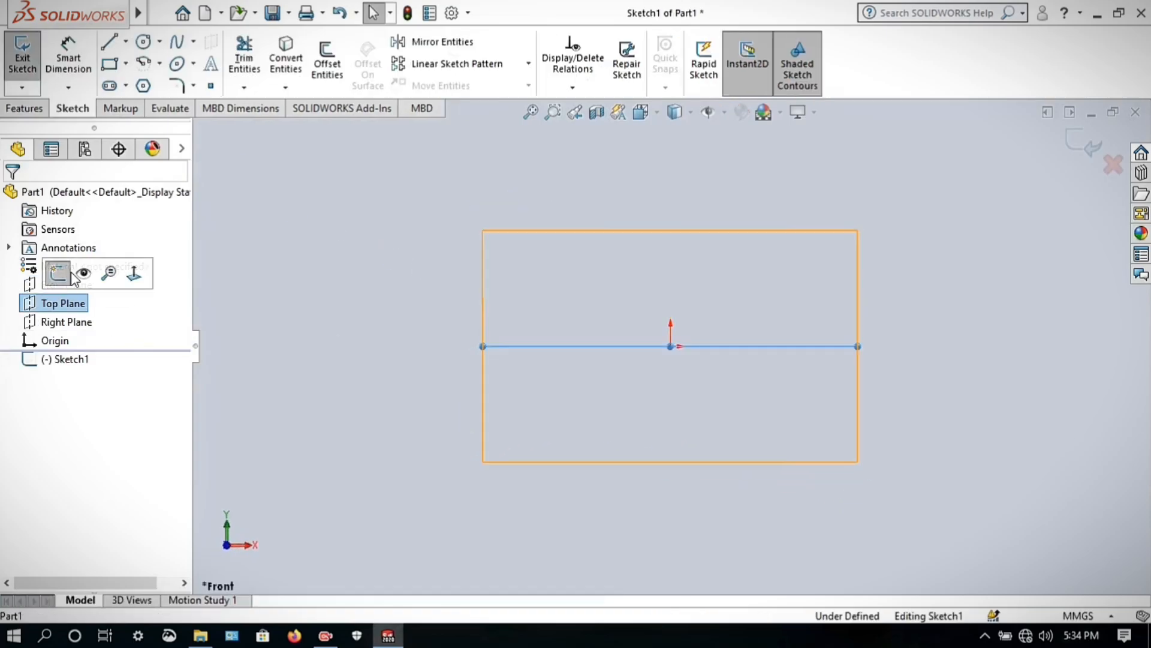
left_click(212, 316)
left_click(58, 286)
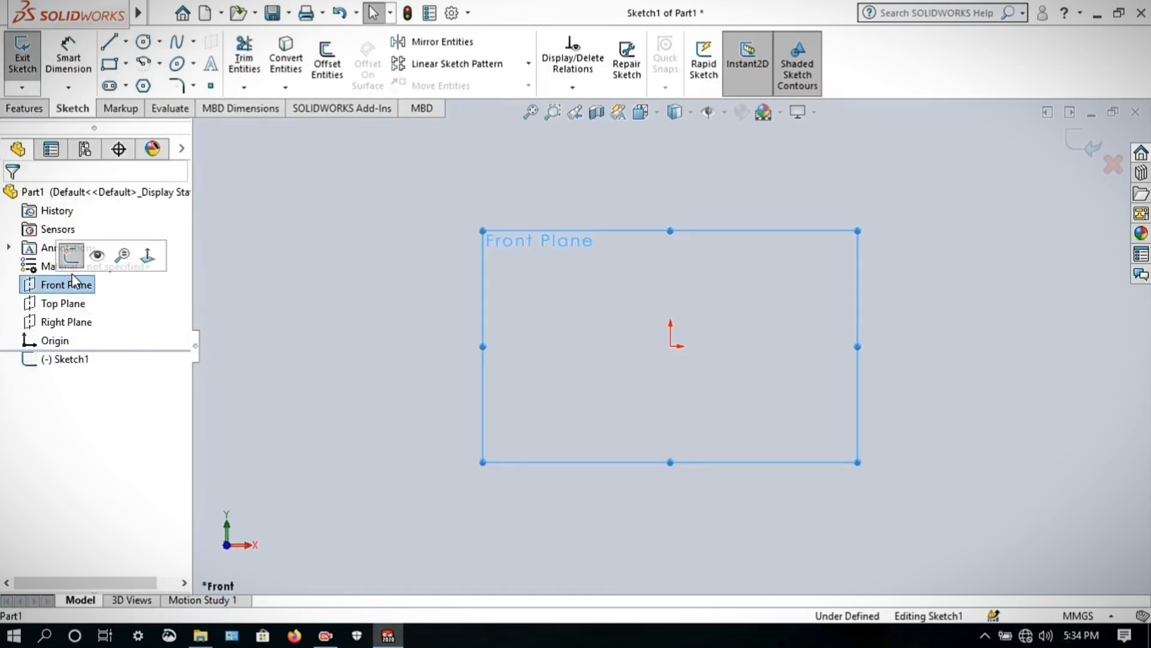
left_click(396, 325)
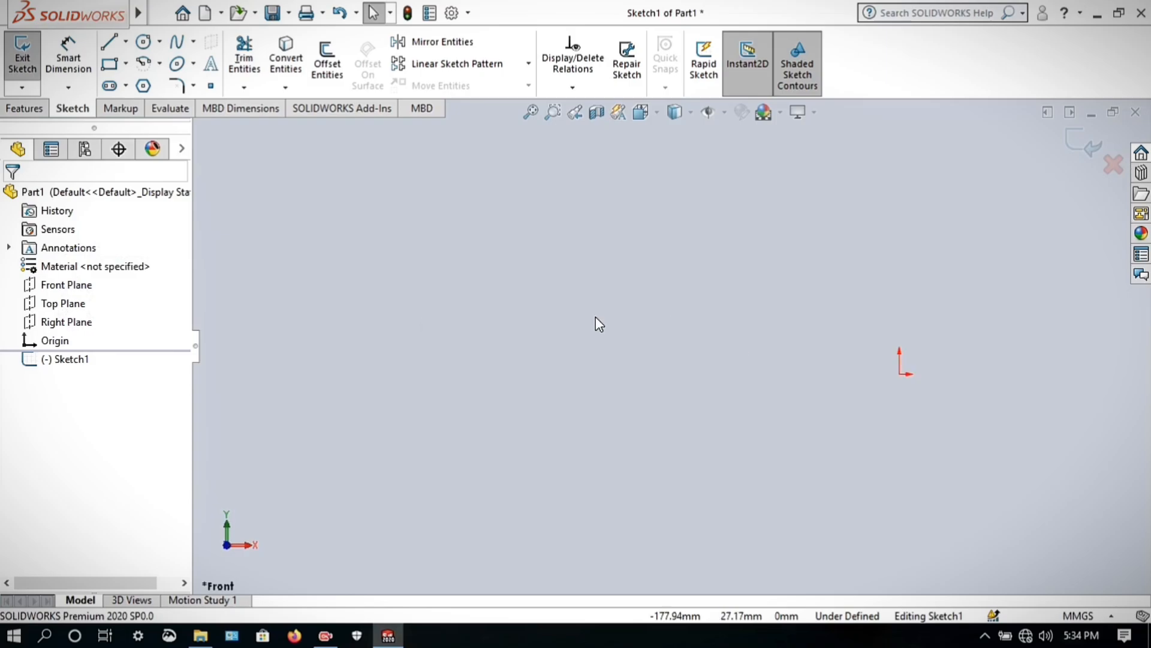
- Look through the Features, Markup, Evaluate, MBD Dimensions, SOLIDWORKS Add-Ins and MBD tool sets
scroll(880, 330, "down", 3)
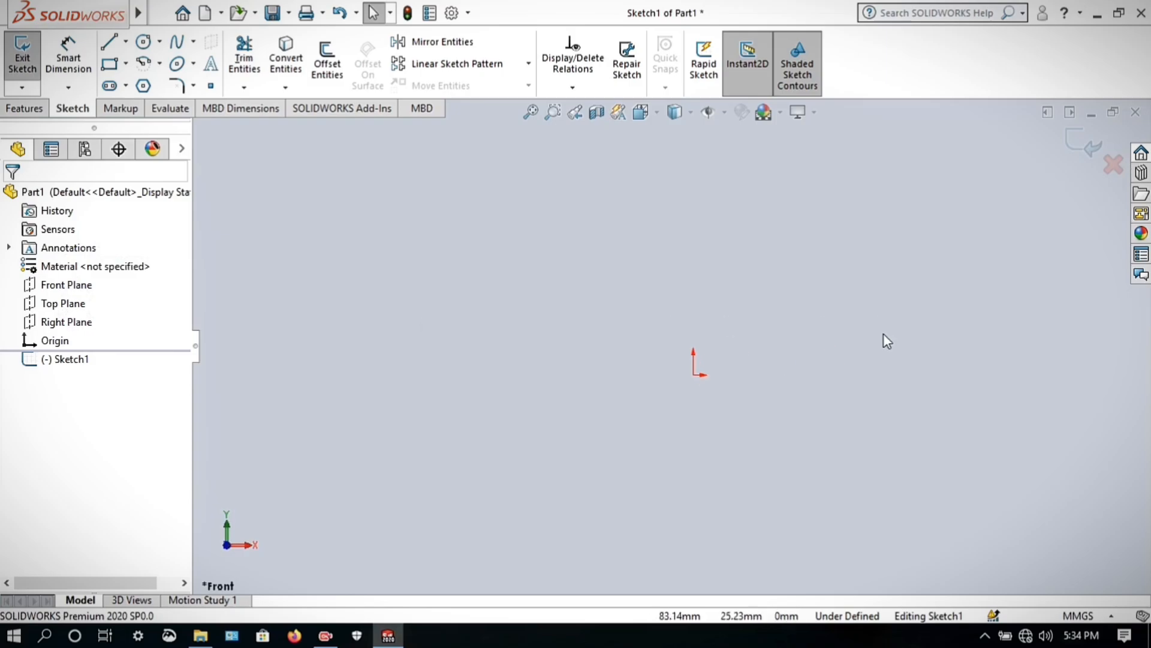
left_click(183, 67)
left_click(37, 110)
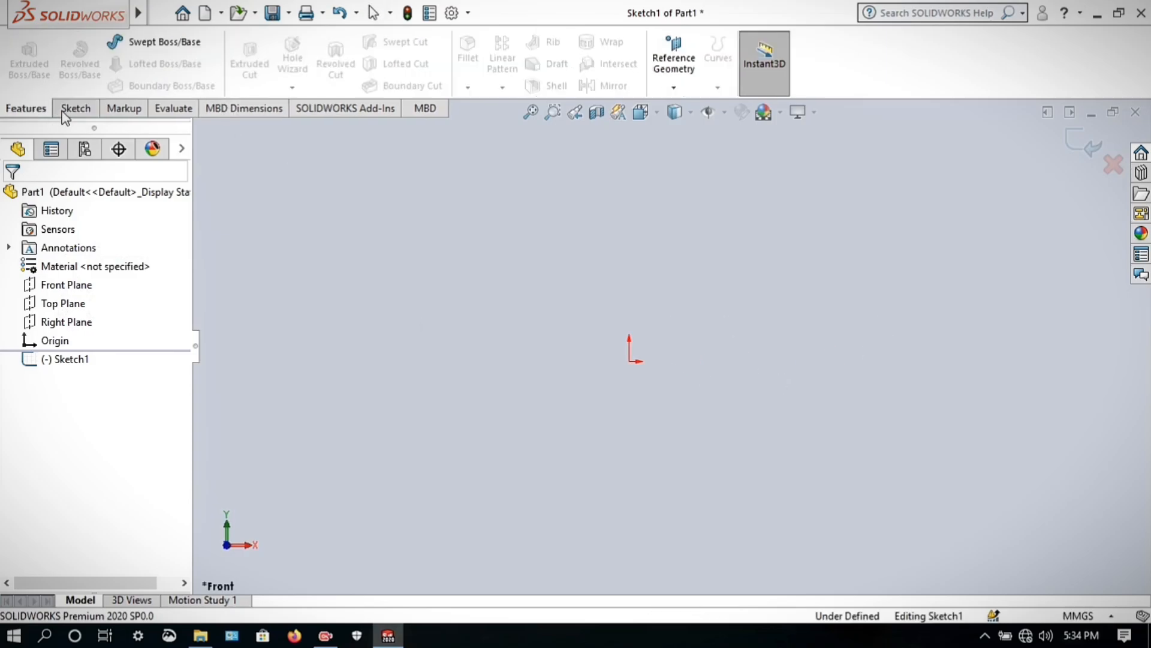
left_click(121, 109)
left_click(191, 111)
left_click(239, 110)
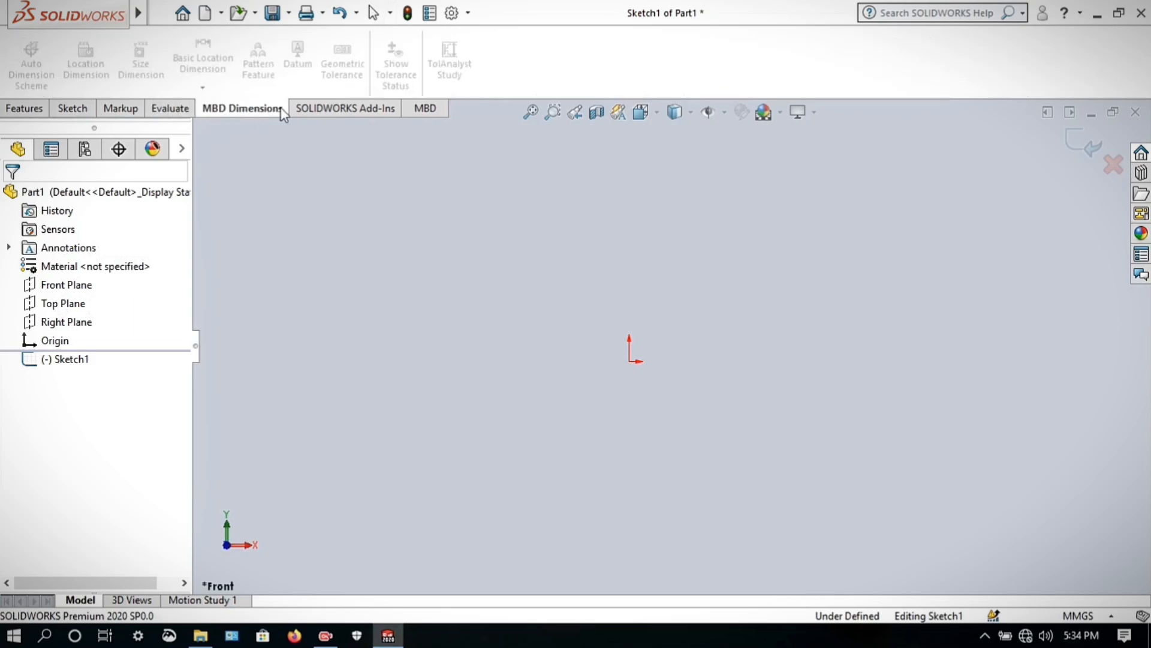
left_click(397, 110)
left_click(425, 109)
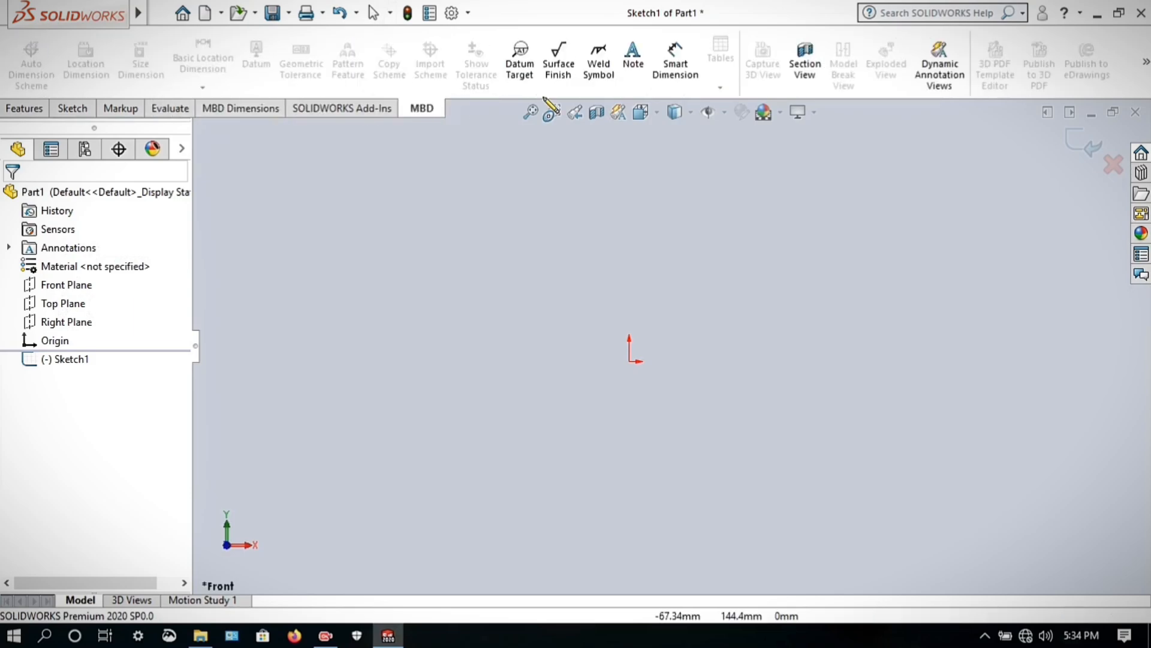
- Close SOLIDWORKS without saving the modified part
left_click(1142, 13)
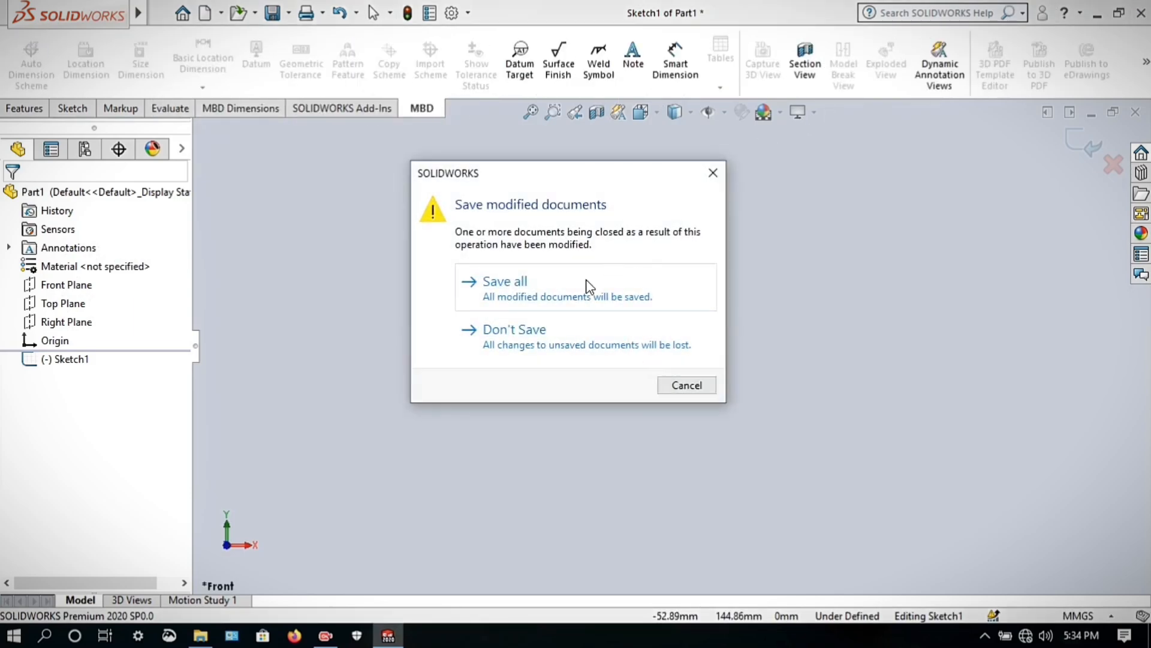
left_click(508, 330)
- Refresh the desktop and move the SOLIDWORKS 2020 shortcut just below the archive and the SolidWorks folder
right_click(606, 220)
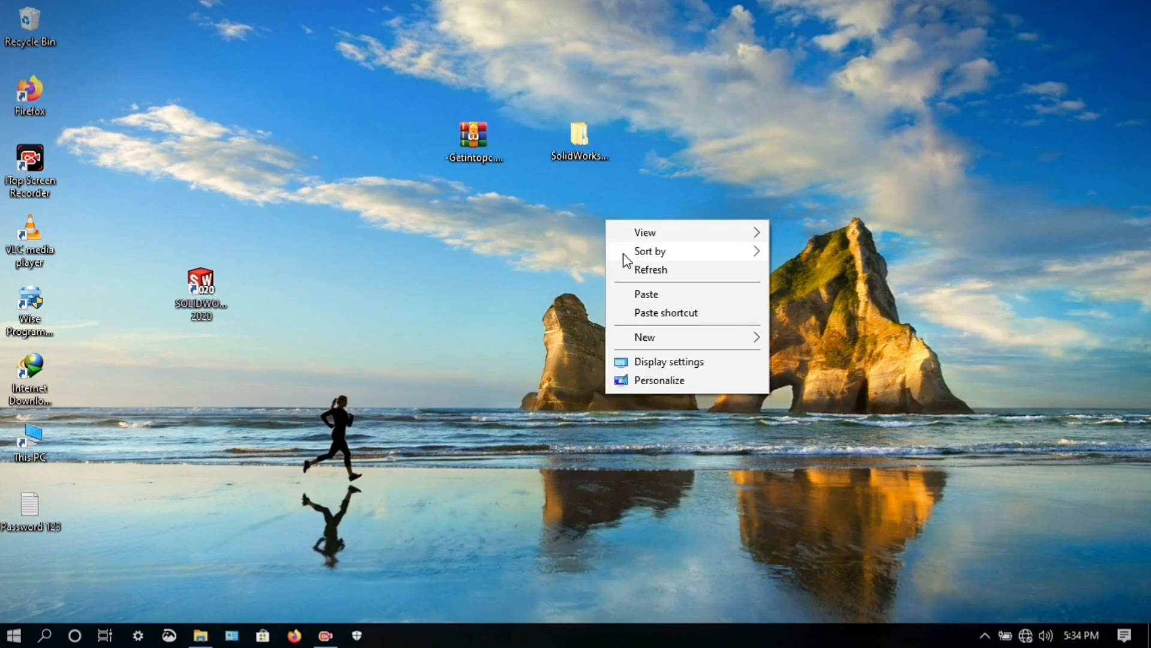
left_click(627, 268)
right_click(752, 191)
left_click(775, 237)
left_click_drag(211, 286, 536, 217)
right_click(676, 163)
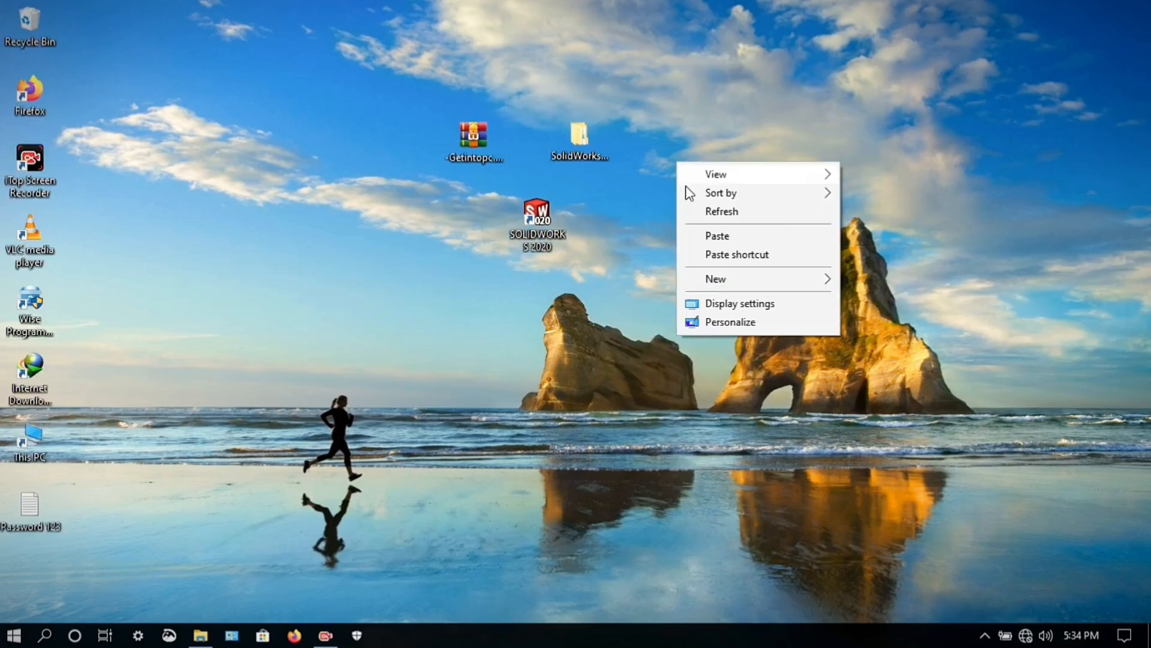